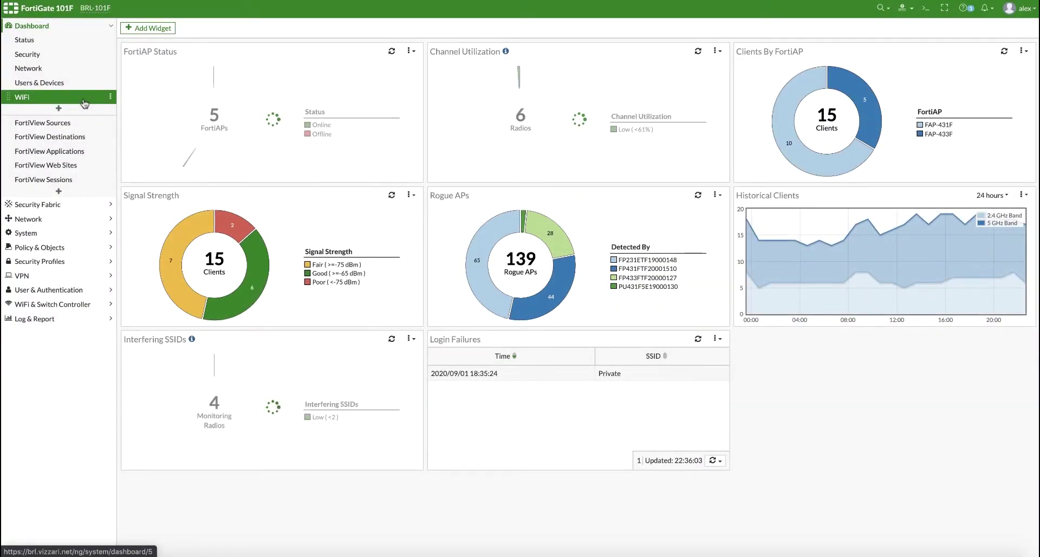
pyautogui.click(274, 104)
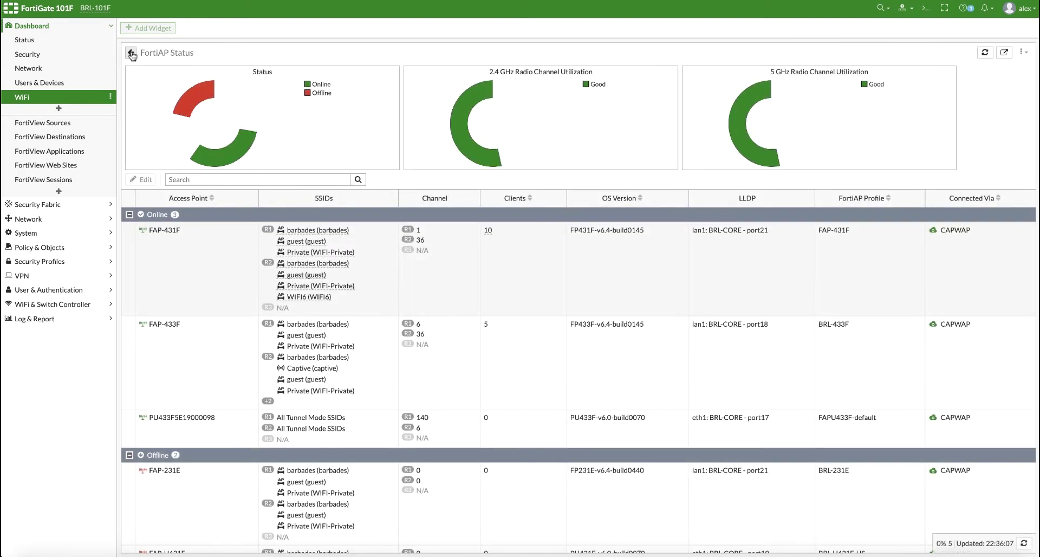
pyautogui.scroll(-2, 331, 230)
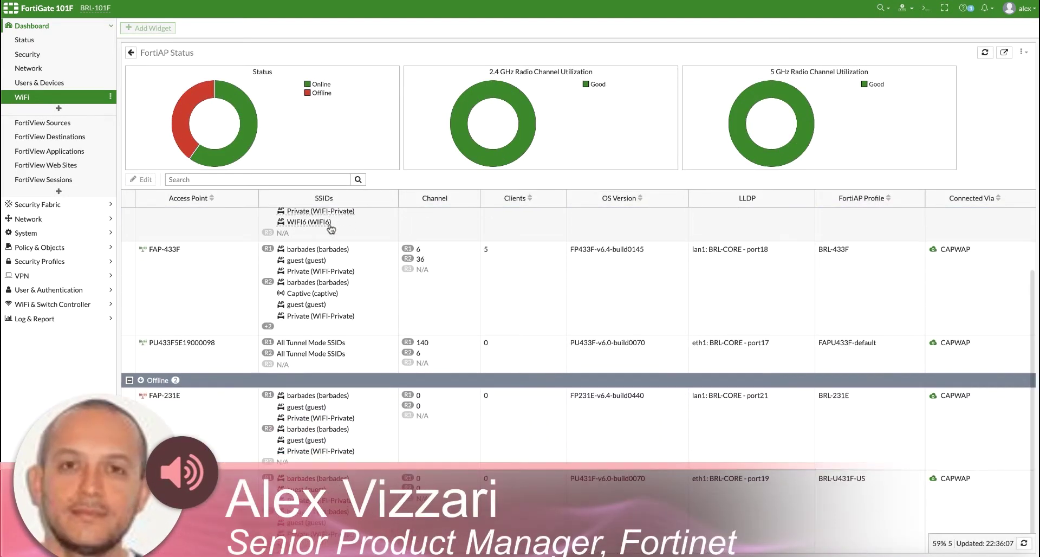
pyautogui.scroll(2, 331, 230)
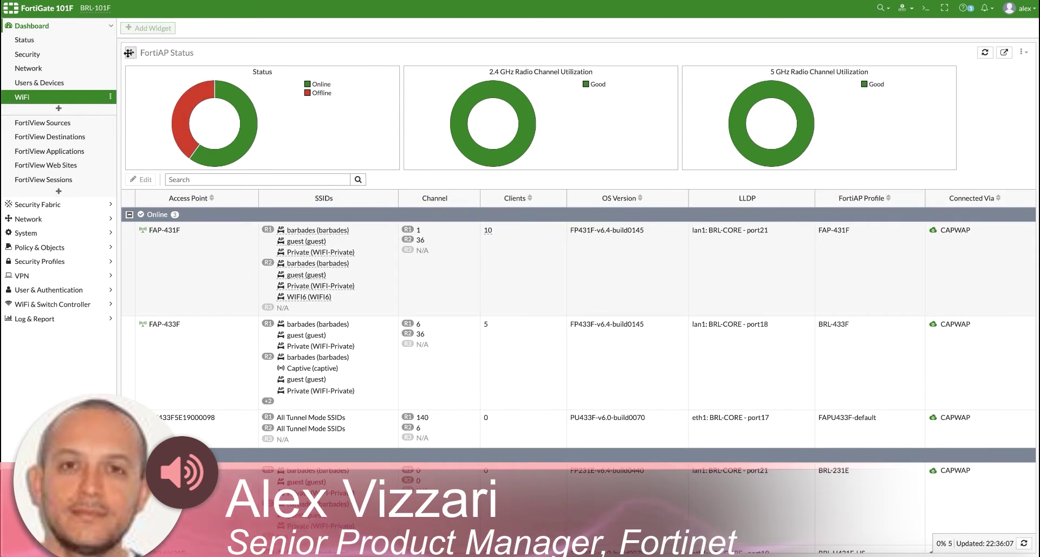
pyautogui.click(129, 52)
pyautogui.moveTo(601, 130)
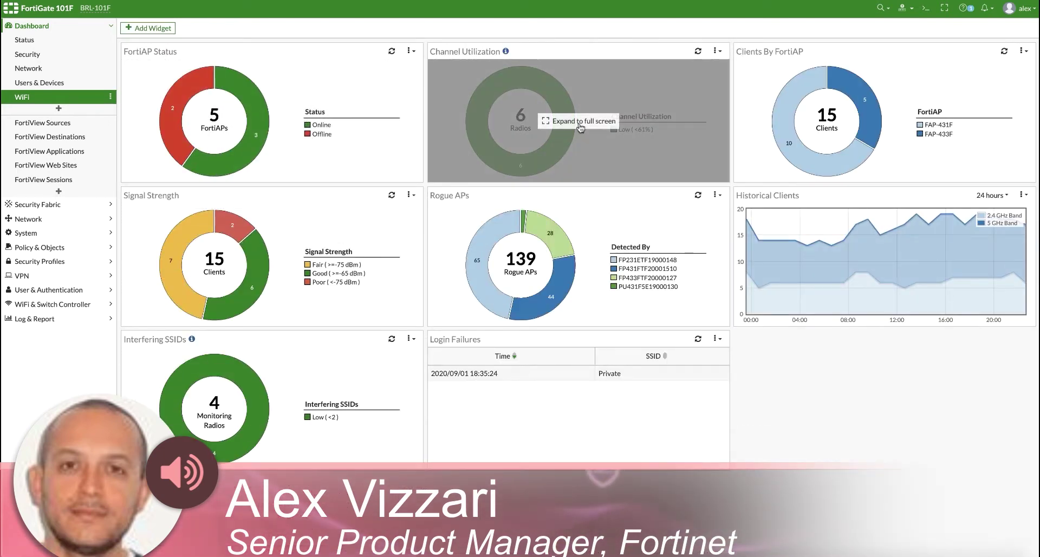
pyautogui.click(571, 122)
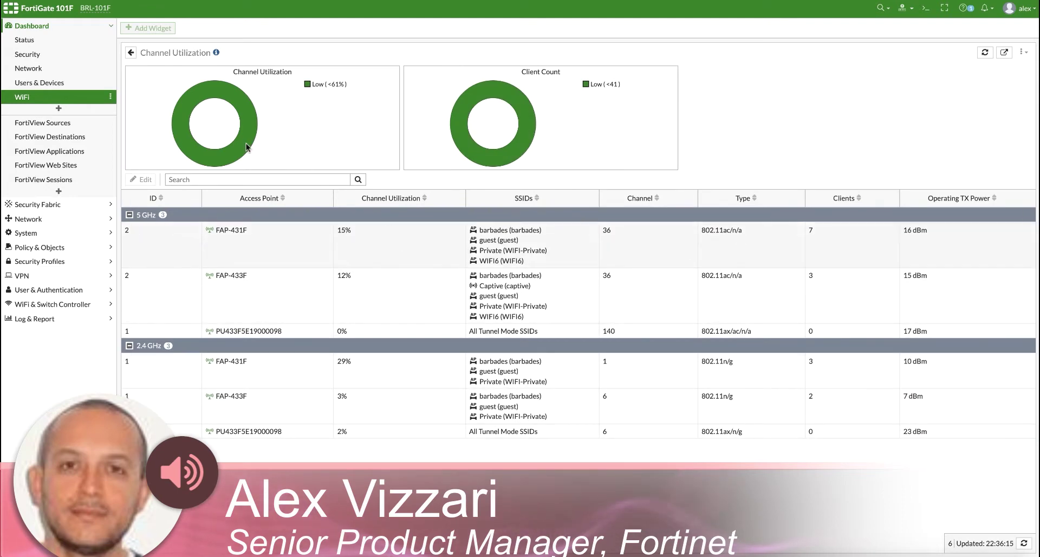
pyautogui.click(131, 53)
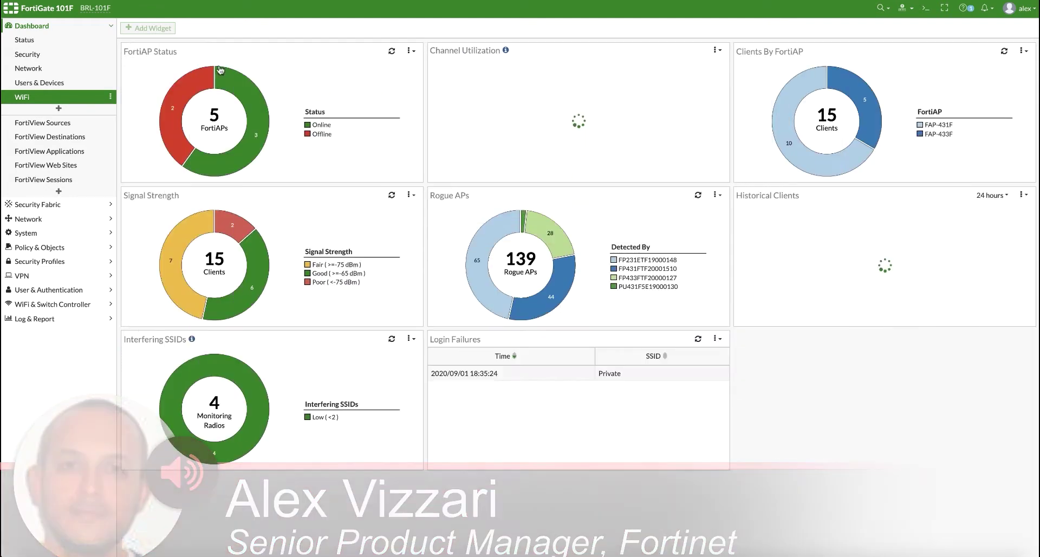
pyautogui.click(869, 123)
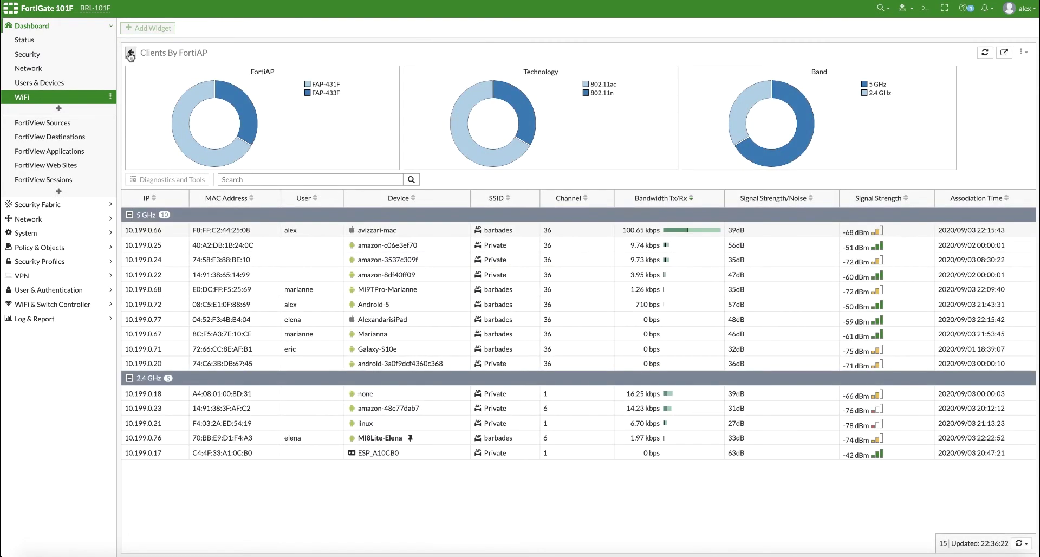
pyautogui.click(337, 92)
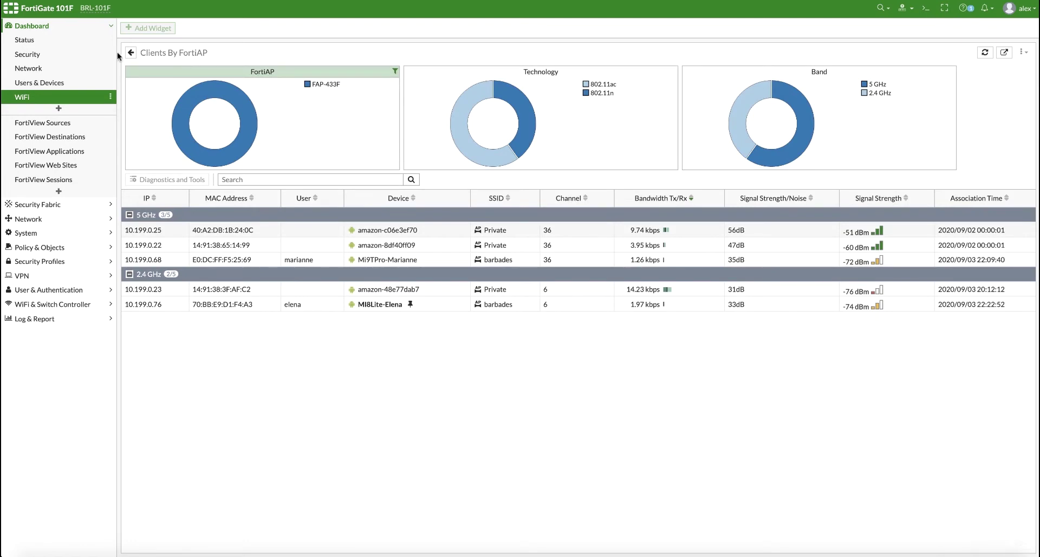
pyautogui.click(132, 54)
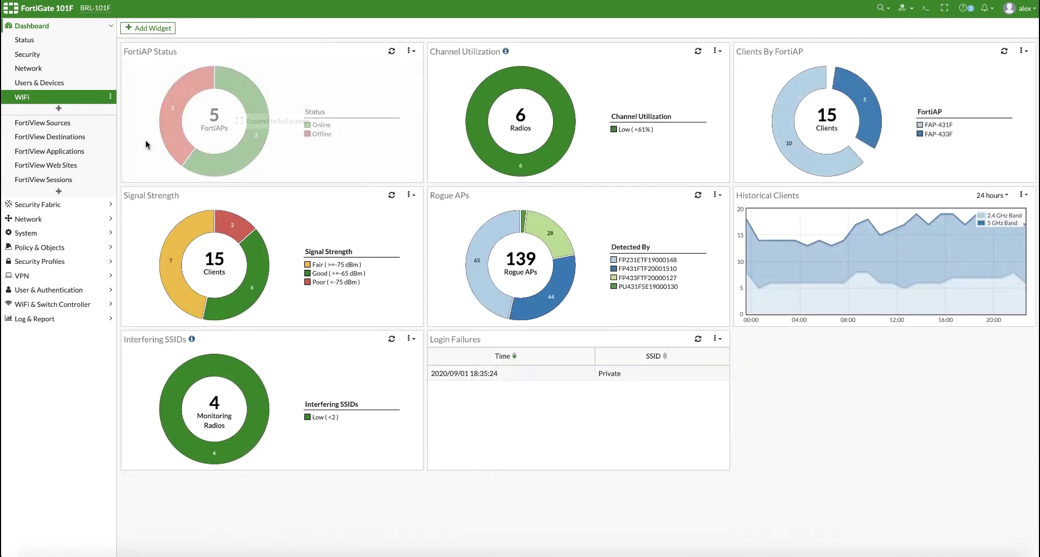
# Expand Signal Strength and filter its clients to Fair, then to Poor signal
pyautogui.click(291, 262)
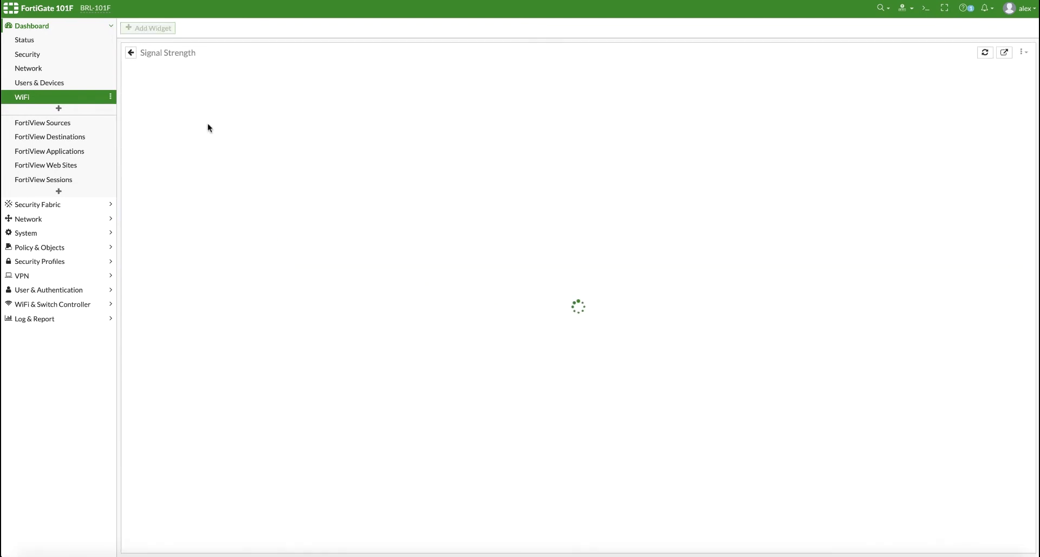
pyautogui.click(320, 87)
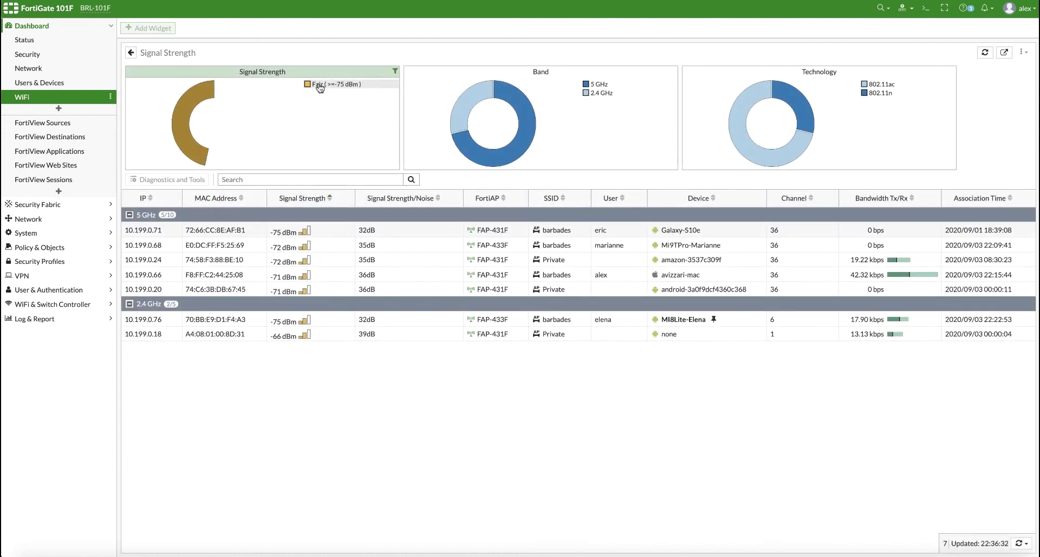
pyautogui.click(395, 71)
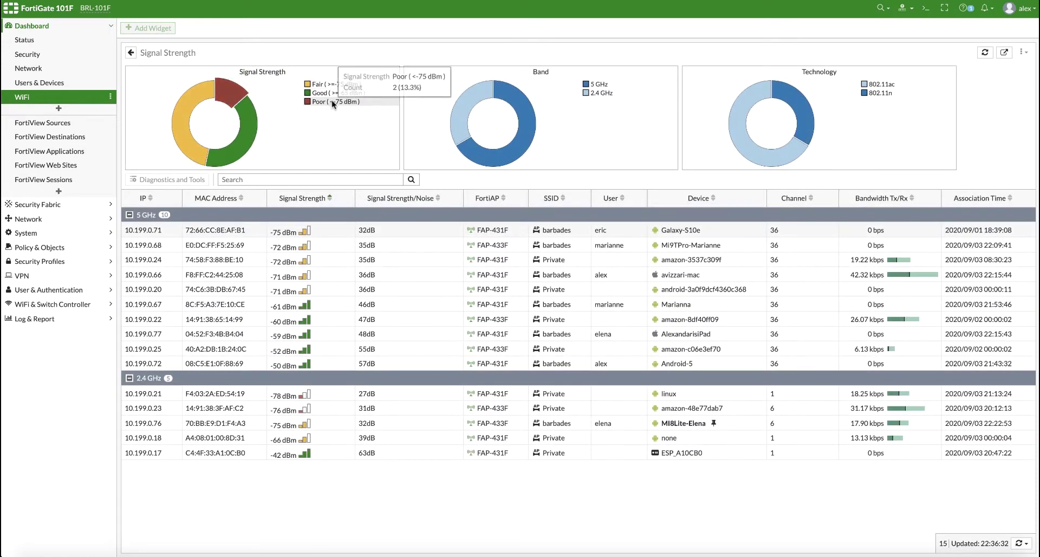
pyautogui.click(332, 101)
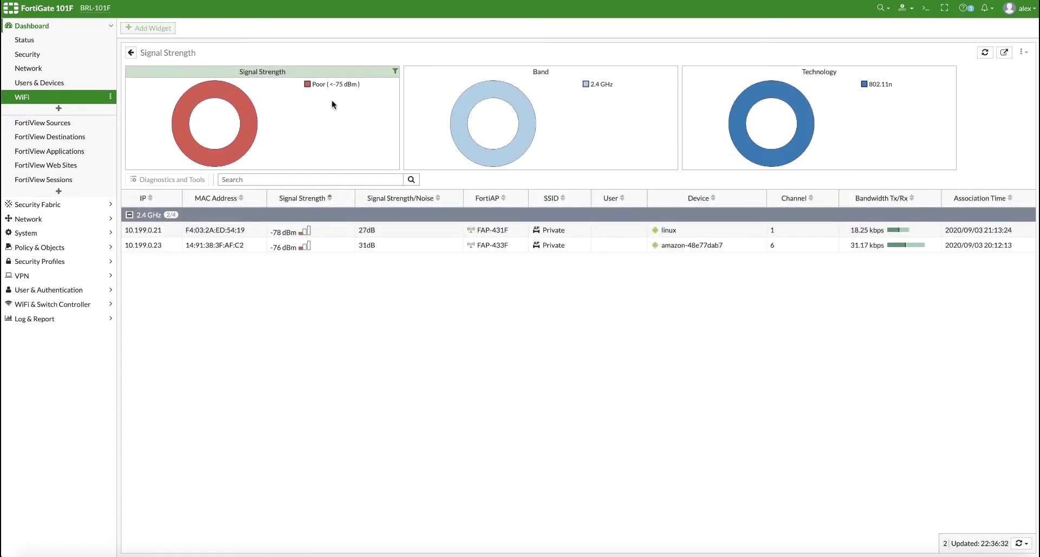
# Sort the expanded Rogue APs list by signal interference, then expand FortiAP Status
pyautogui.click(130, 53)
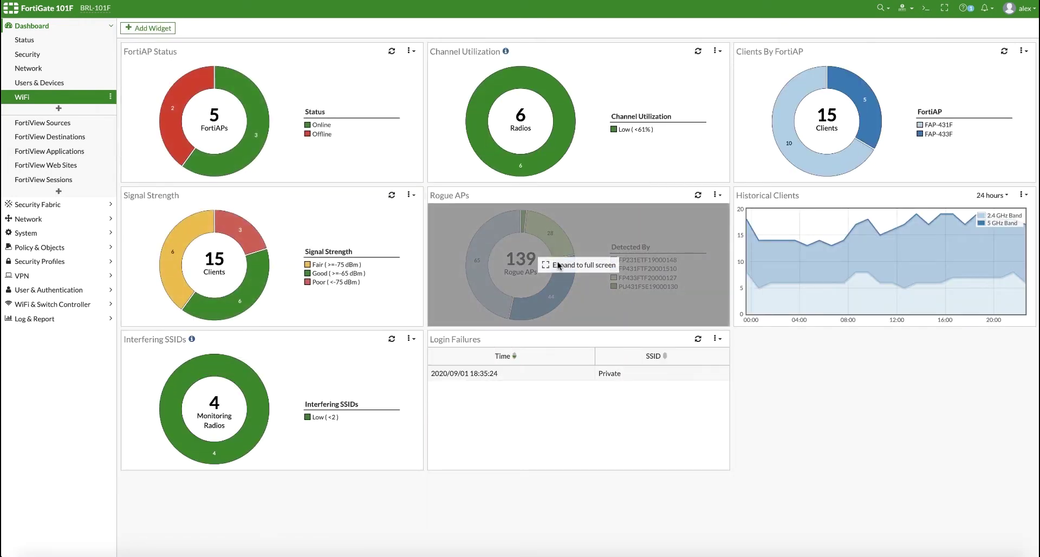
pyautogui.click(545, 260)
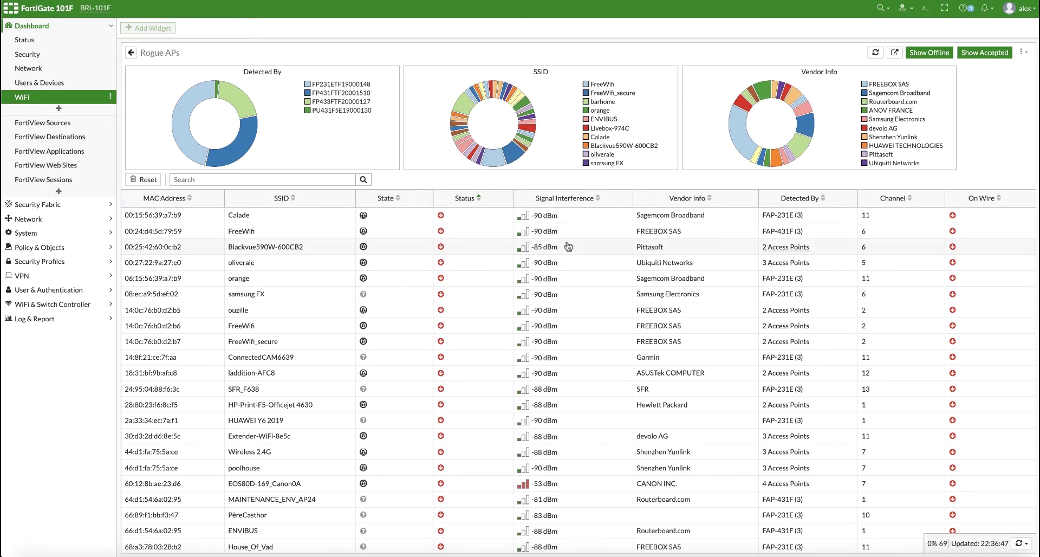
pyautogui.click(569, 198)
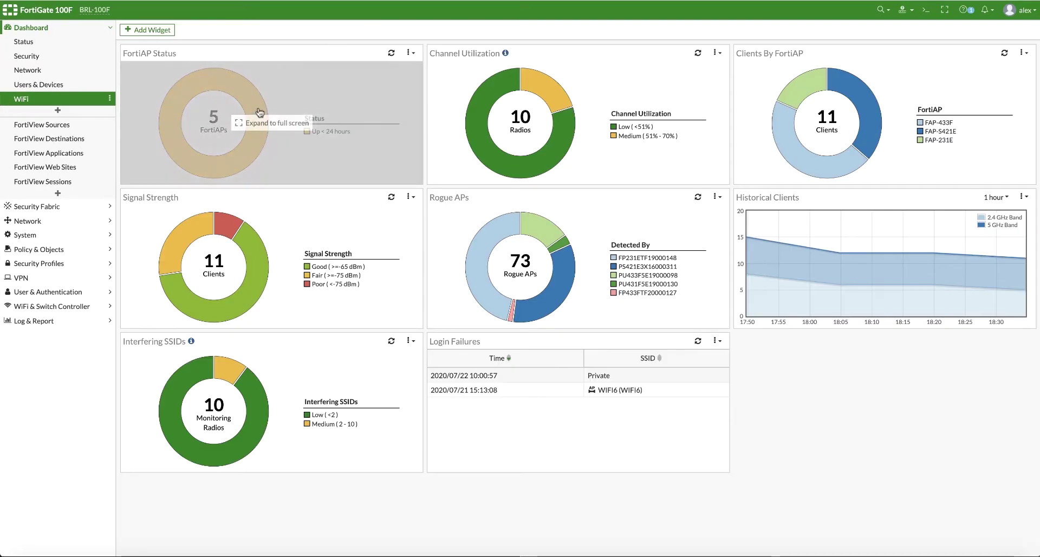
pyautogui.click(247, 123)
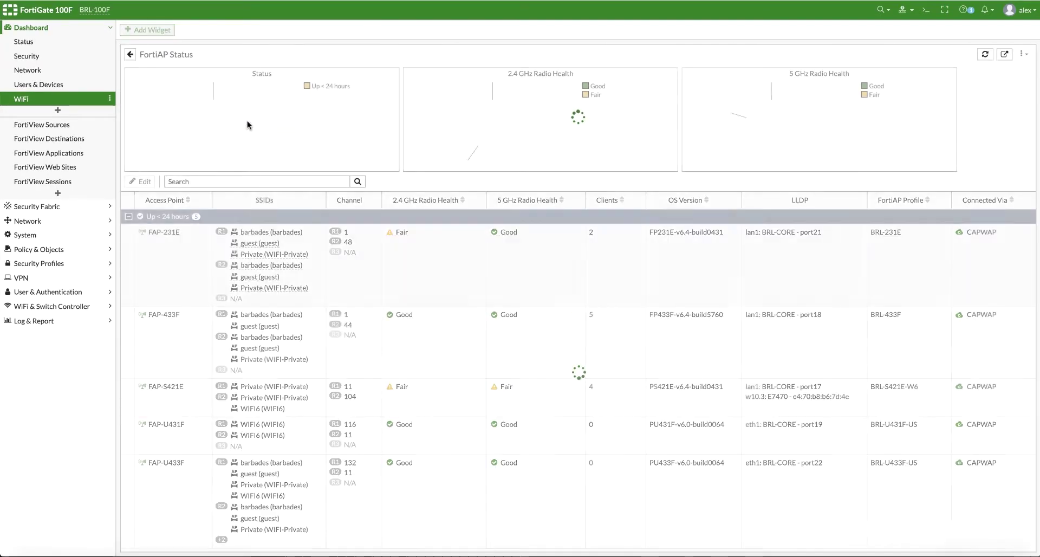
# Open Diagnostics and Tools for FAP-S421E and list its connected clients
pyautogui.rightClick(169, 390)
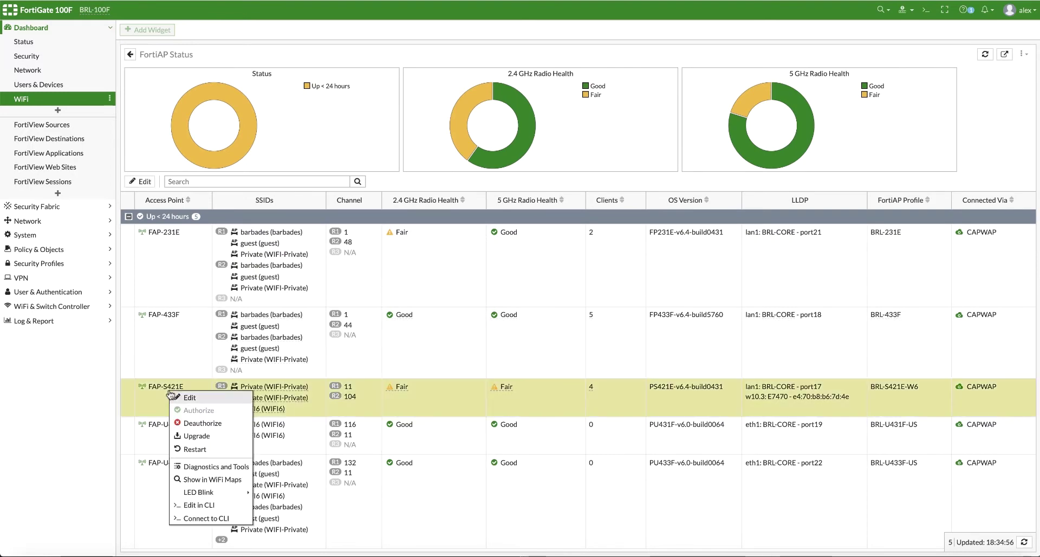
pyautogui.click(191, 467)
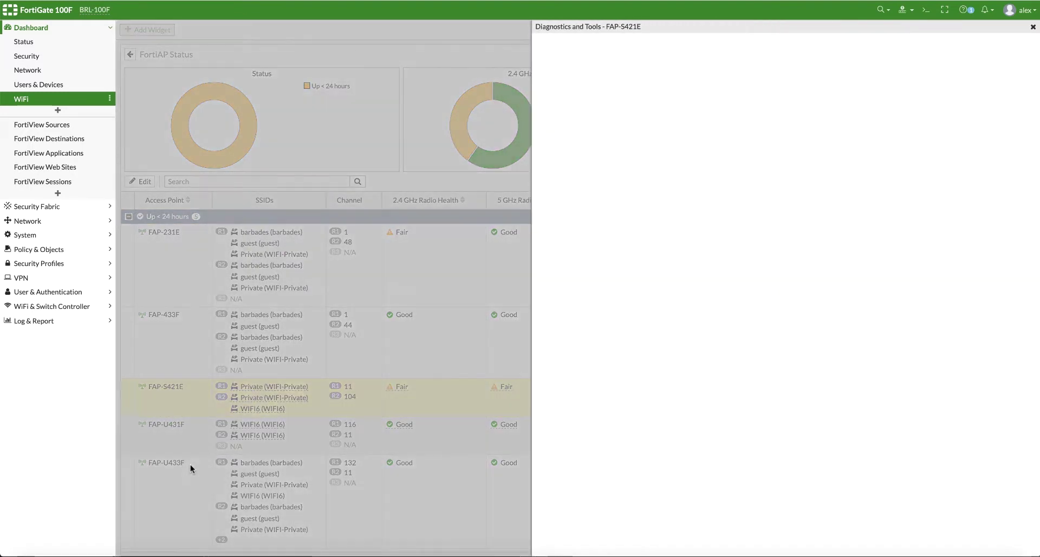
pyautogui.click(574, 213)
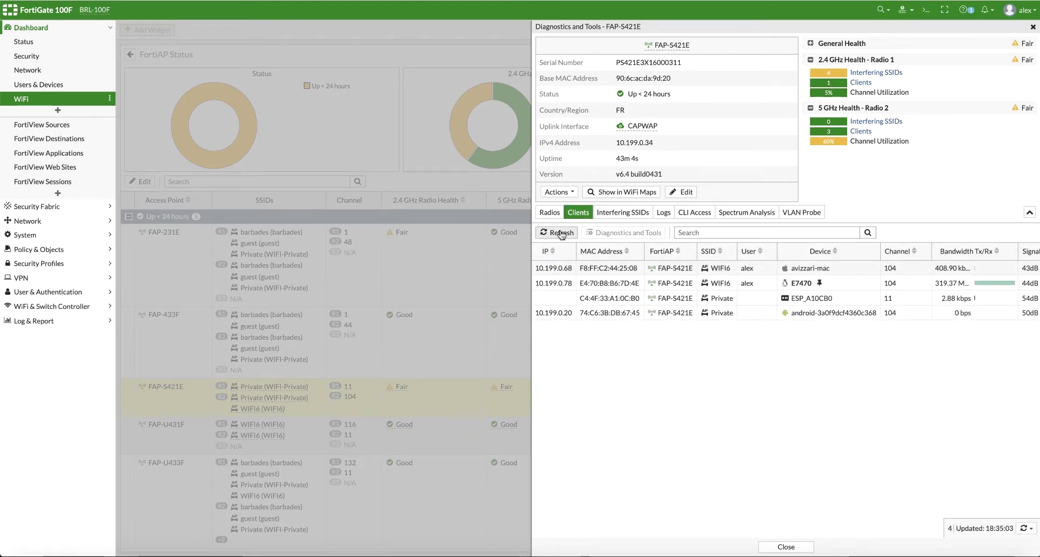
# Refresh the client list, select ESP_A10CB0, and view VLAN probe settings for VLANs 1–10
pyautogui.click(561, 233)
pyautogui.click(562, 233)
pyautogui.click(562, 233)
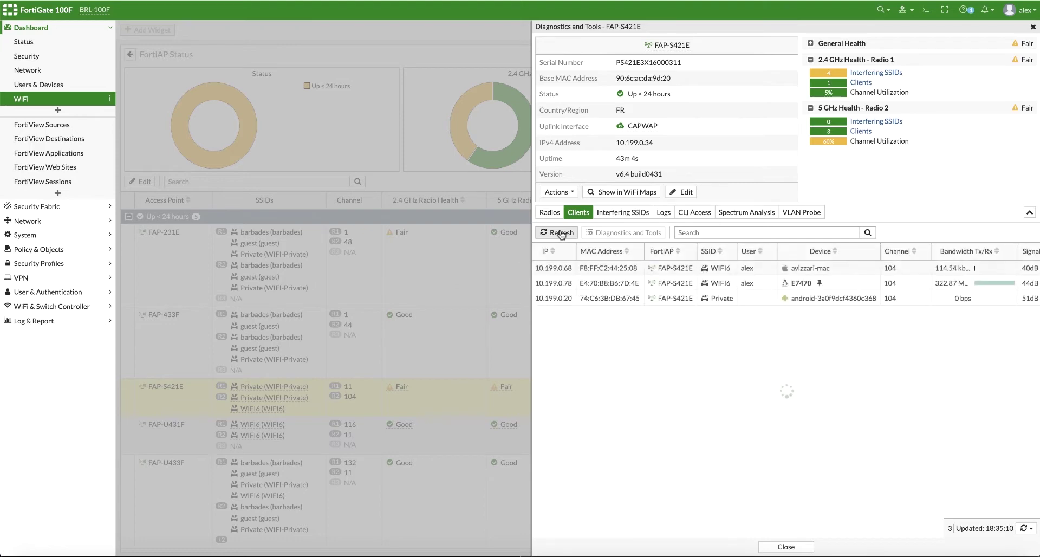
pyautogui.click(561, 233)
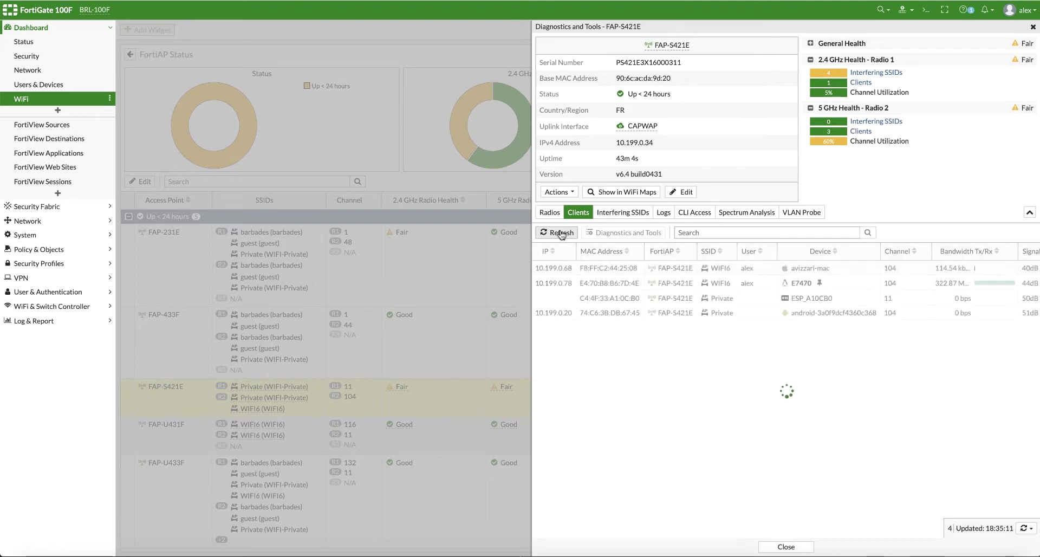
pyautogui.click(621, 304)
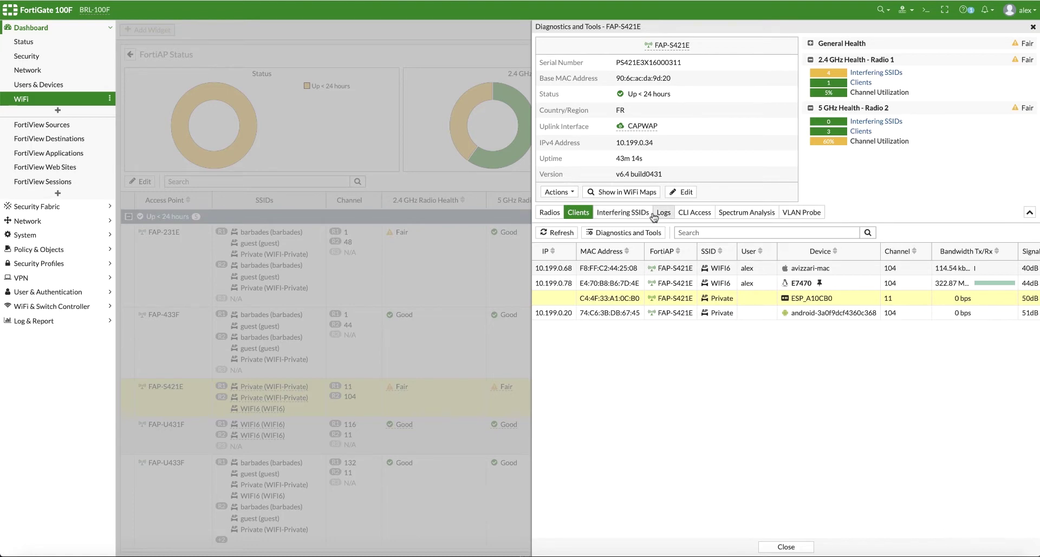
pyautogui.click(818, 212)
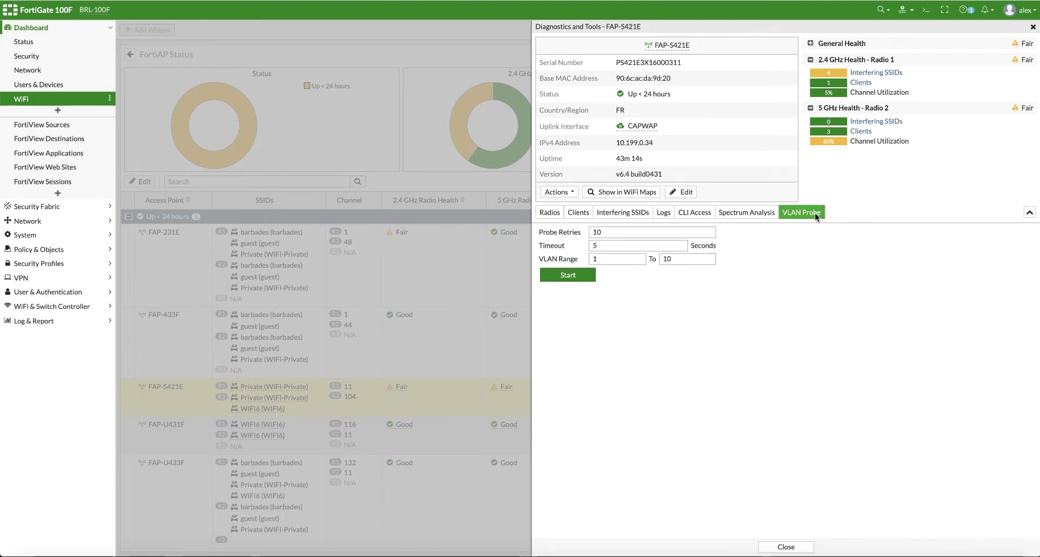
# Probe VLANs 1–10 from FAP-S421E, finding 3, 4 and 9 available, and view its logs
pyautogui.click(561, 281)
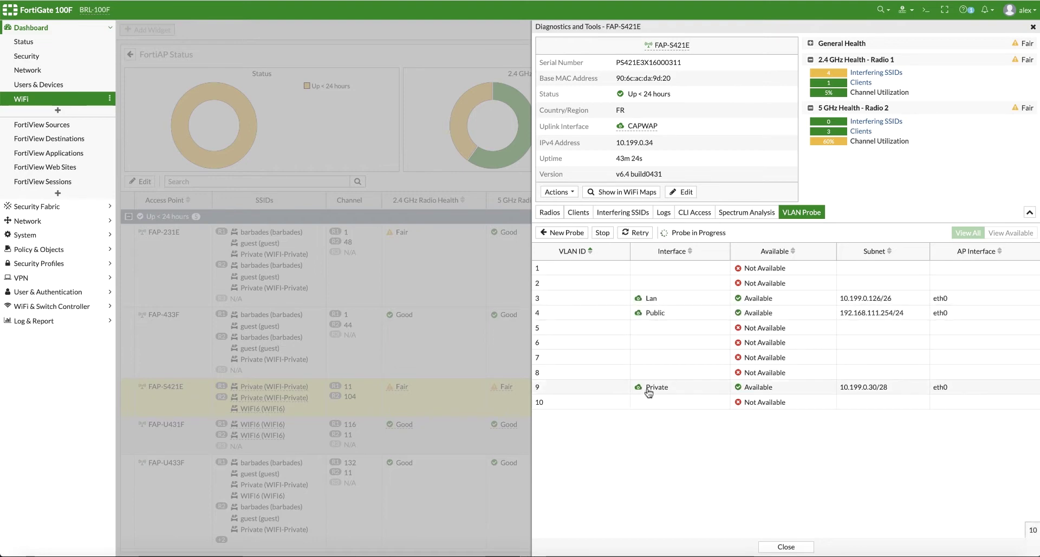
pyautogui.moveTo(648, 392)
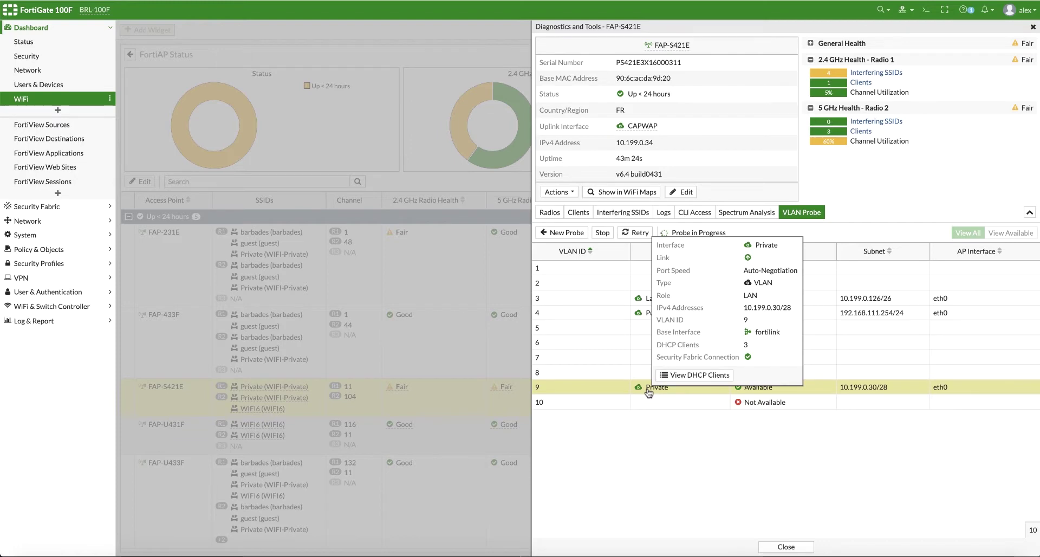
pyautogui.click(664, 216)
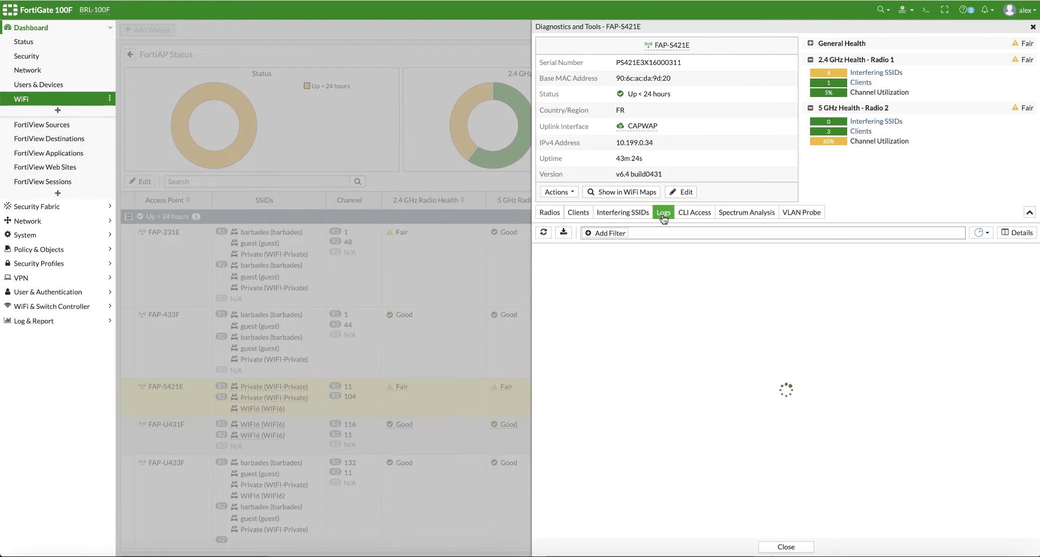
# Filter FAP-S421E's logs to Level: Warning entries
pyautogui.click(610, 233)
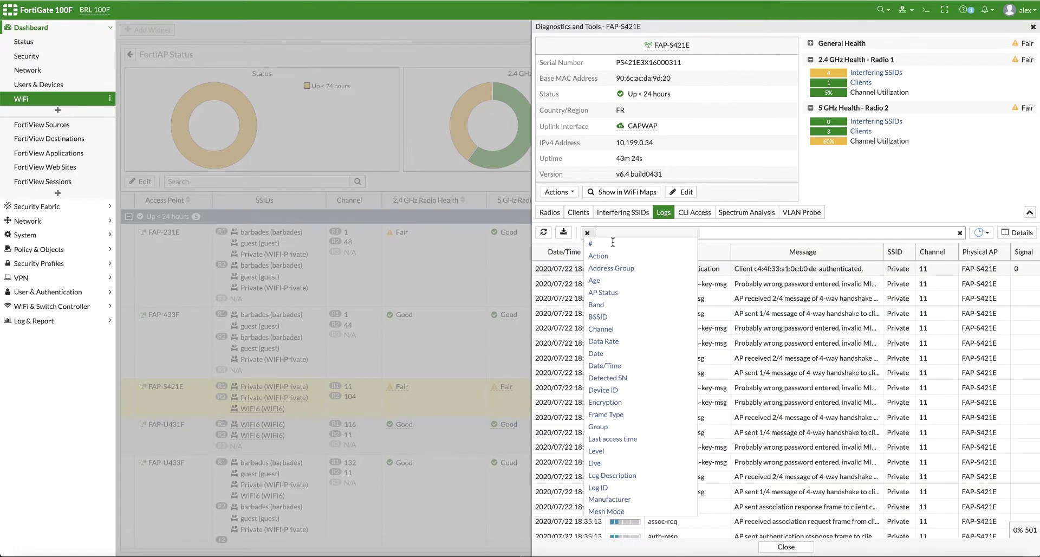
pyautogui.click(598, 451)
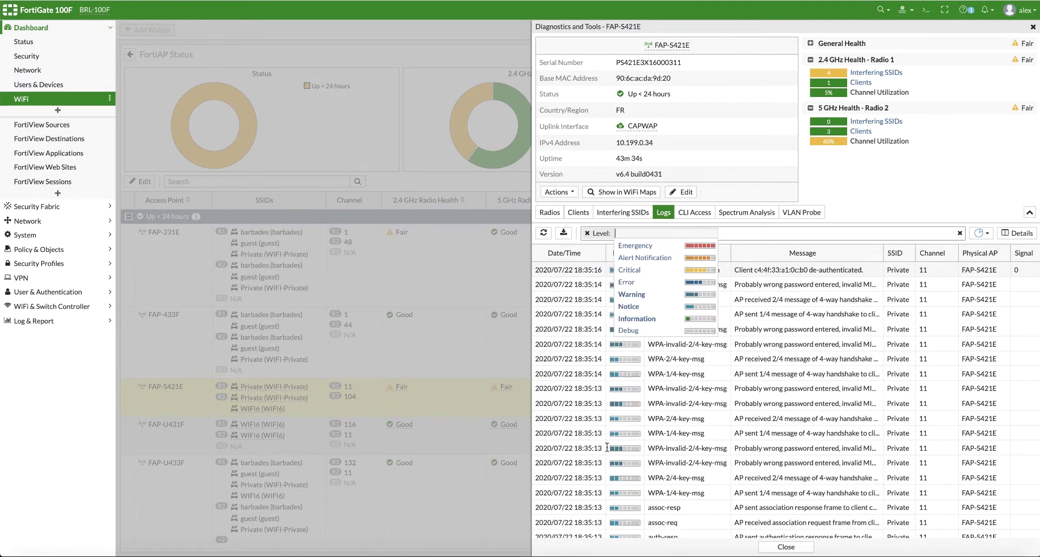
pyautogui.click(660, 297)
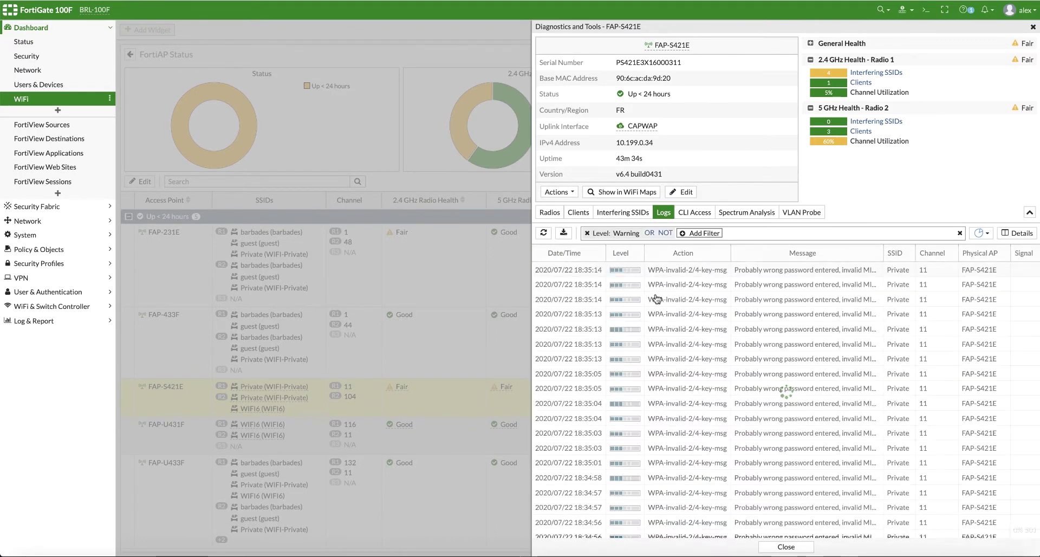
# Open Log Details for the first warning entry and highlight its description and event message
pyautogui.doubleClick(706, 274)
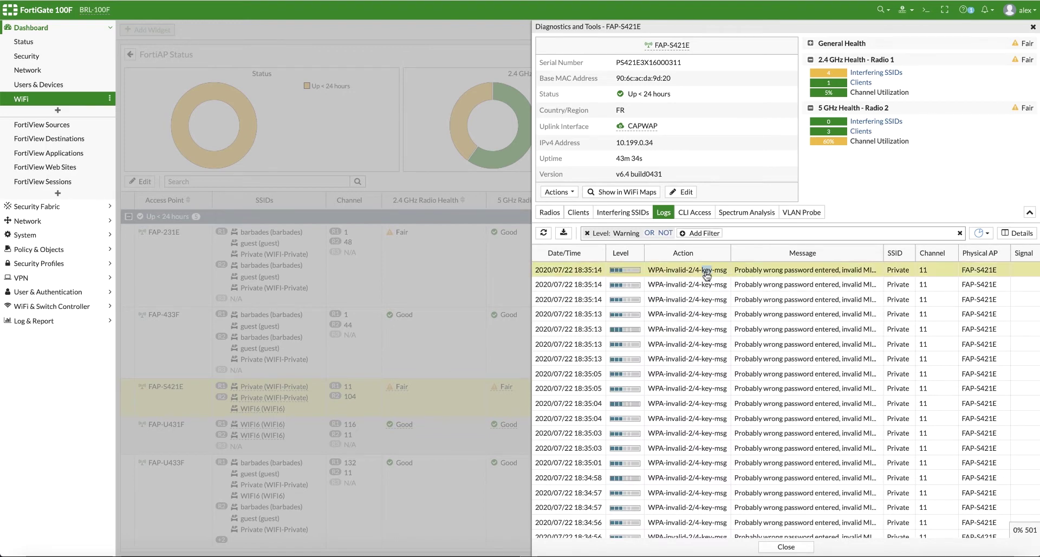
pyautogui.moveTo(981, 347); pyautogui.dragTo(932, 330)
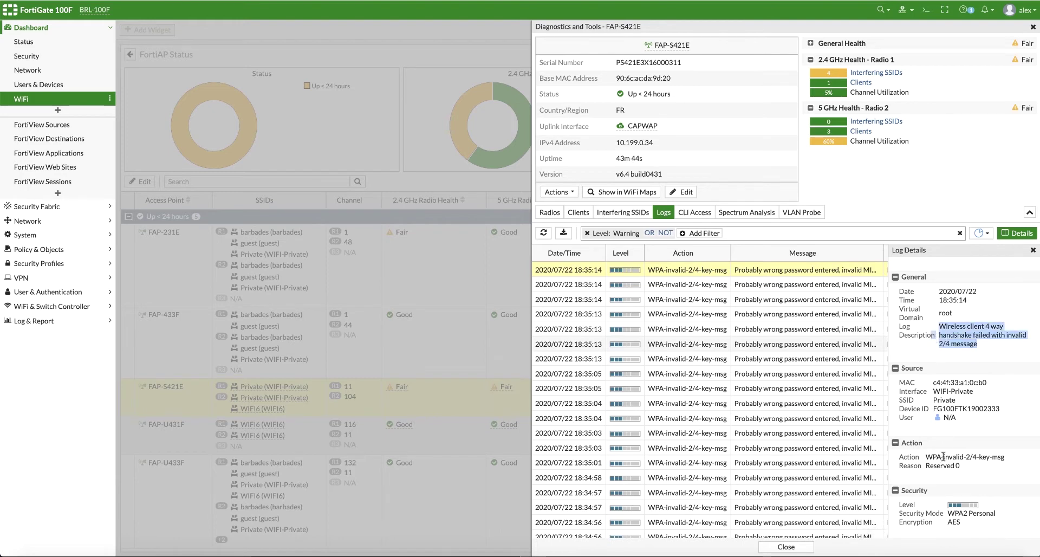
pyautogui.scroll(-5, 944, 457)
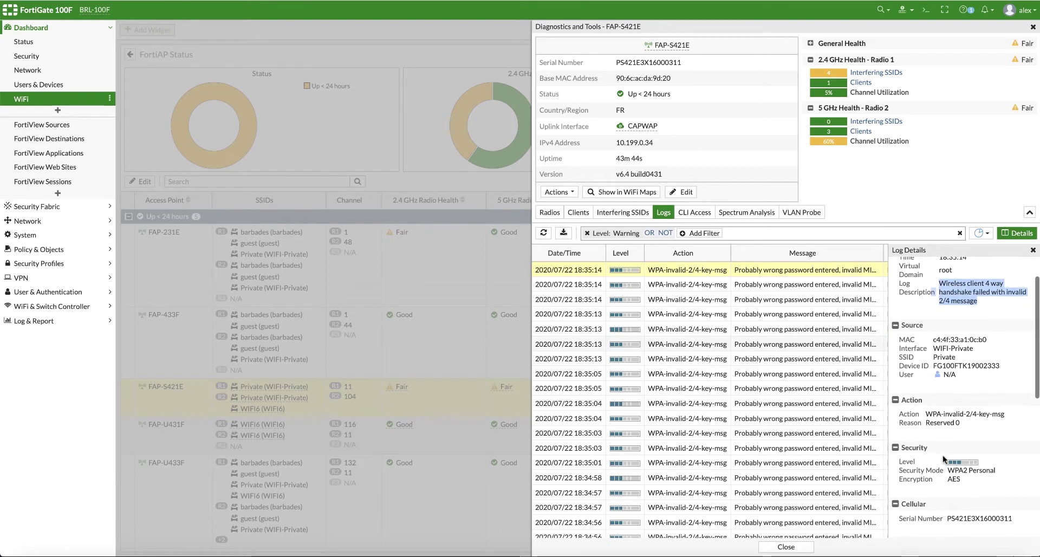
pyautogui.scroll(-1, 943, 456)
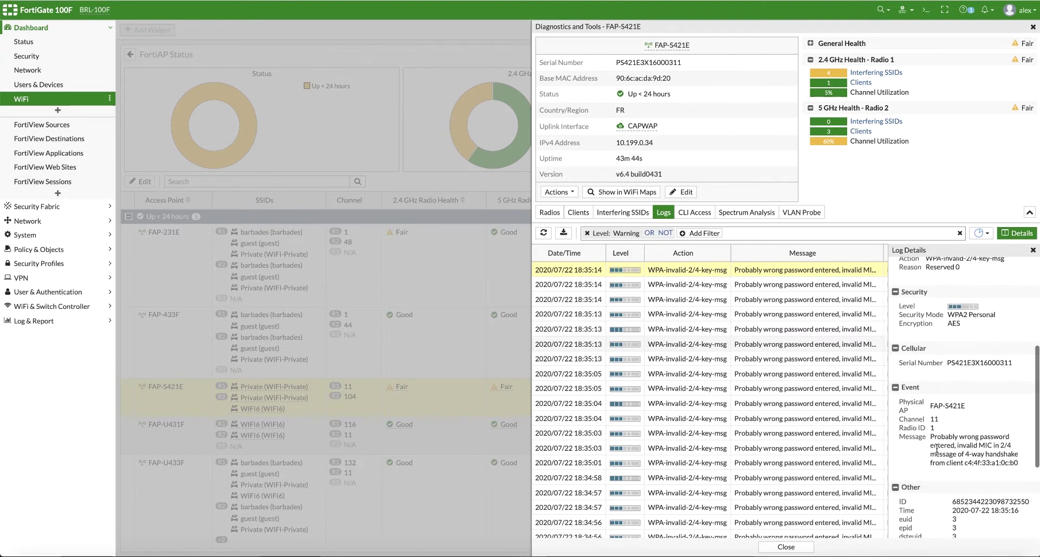
pyautogui.moveTo(936, 438); pyautogui.dragTo(949, 445)
# Close and reopen FAP-S421E's diagnostics, check its four clients, and switch to its logs
pyautogui.click(211, 398)
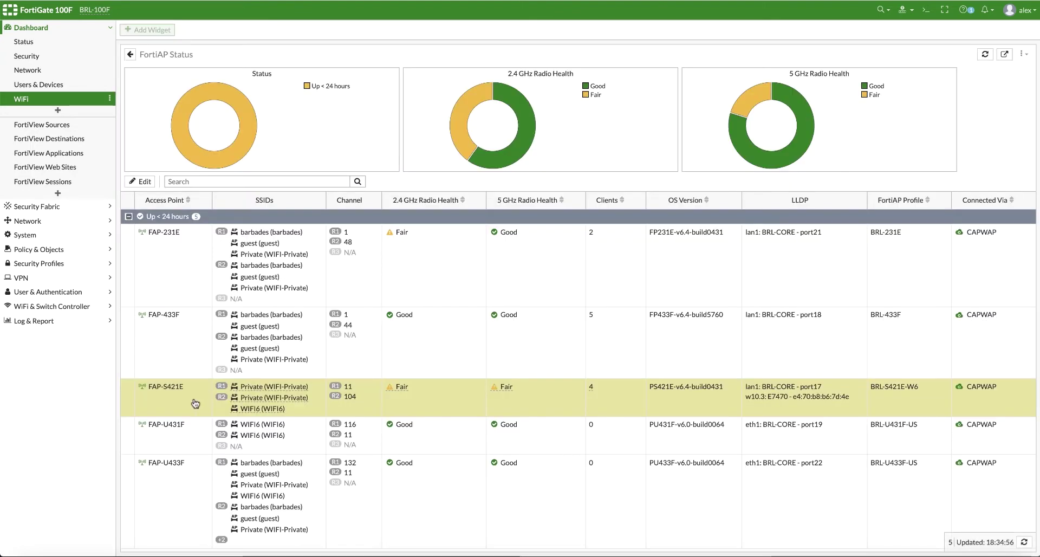
pyautogui.rightClick(186, 395)
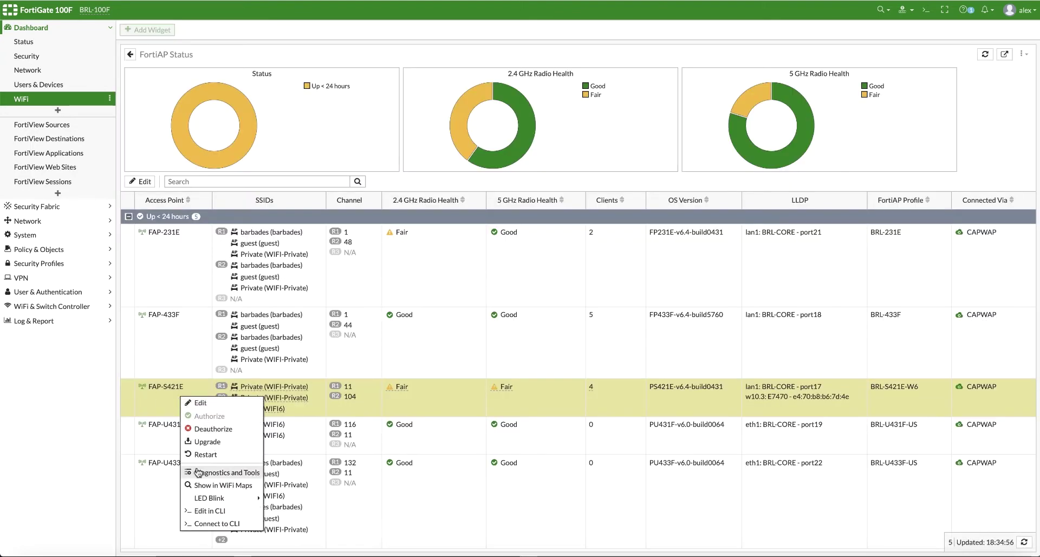
pyautogui.click(198, 471)
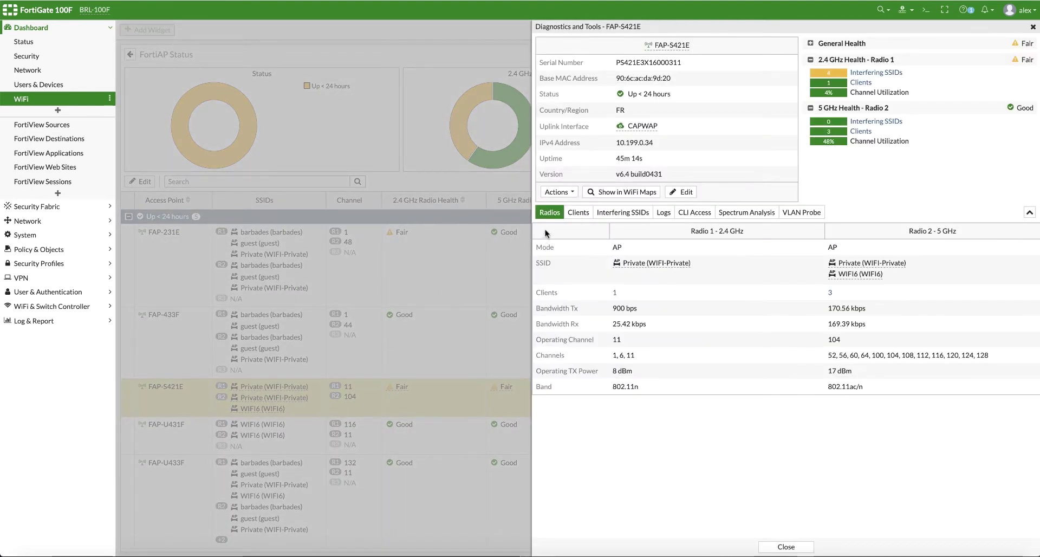
pyautogui.click(566, 216)
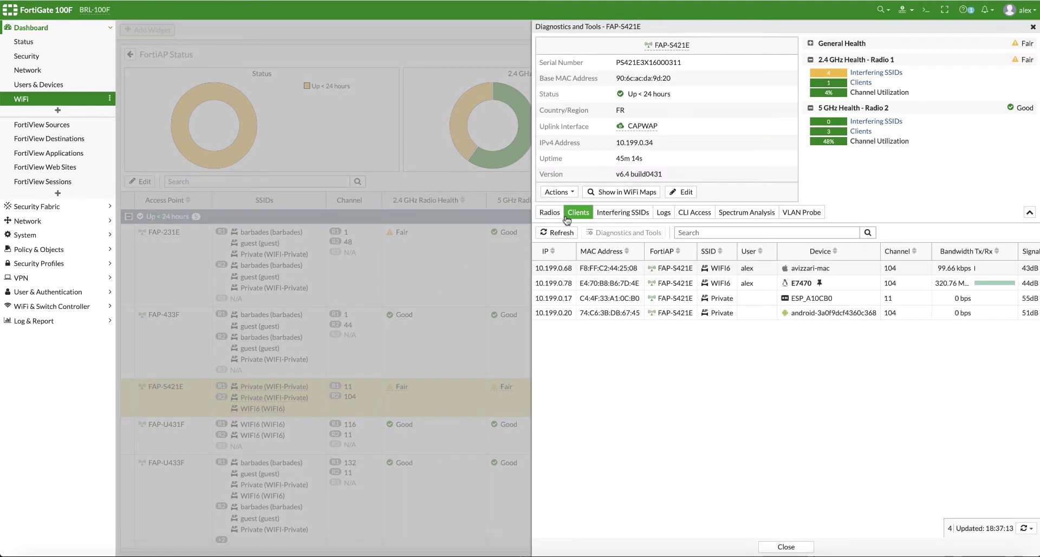
pyautogui.moveTo(739, 300)
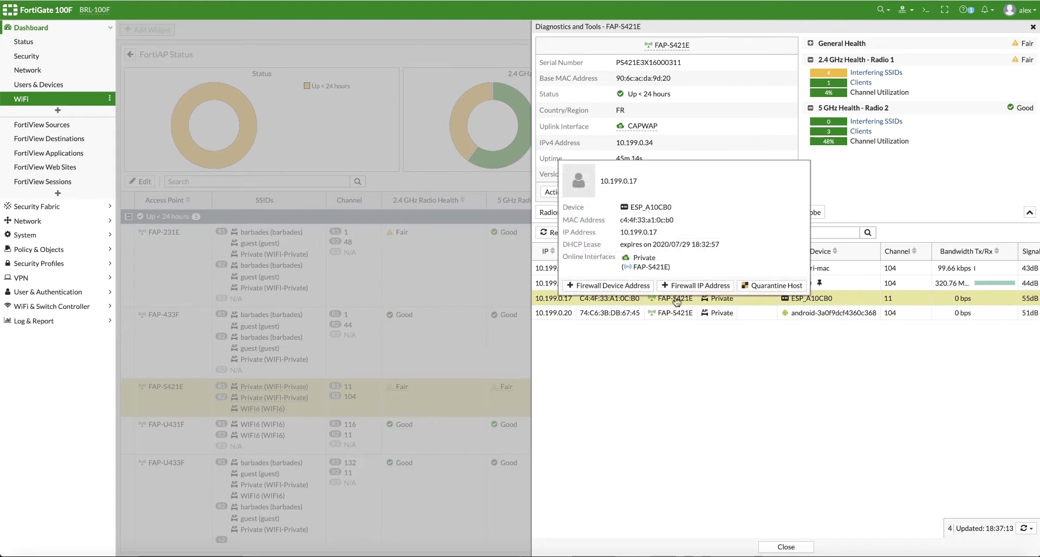
pyautogui.click(668, 213)
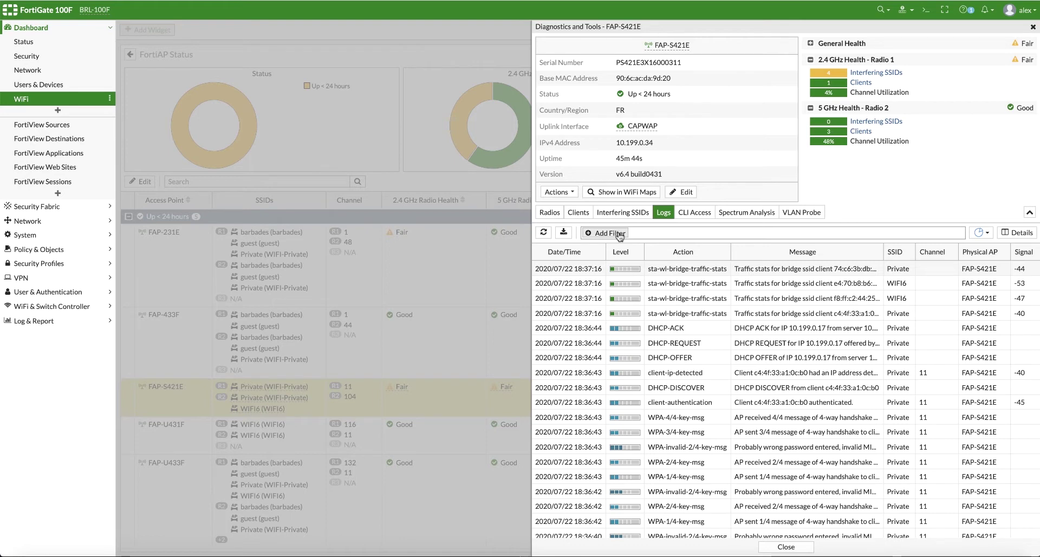
# Filter FAP-S421E's logs by Station MAC c4:4f:33:a1:0c:b0, then open Channel Utilization
pyautogui.click(620, 235)
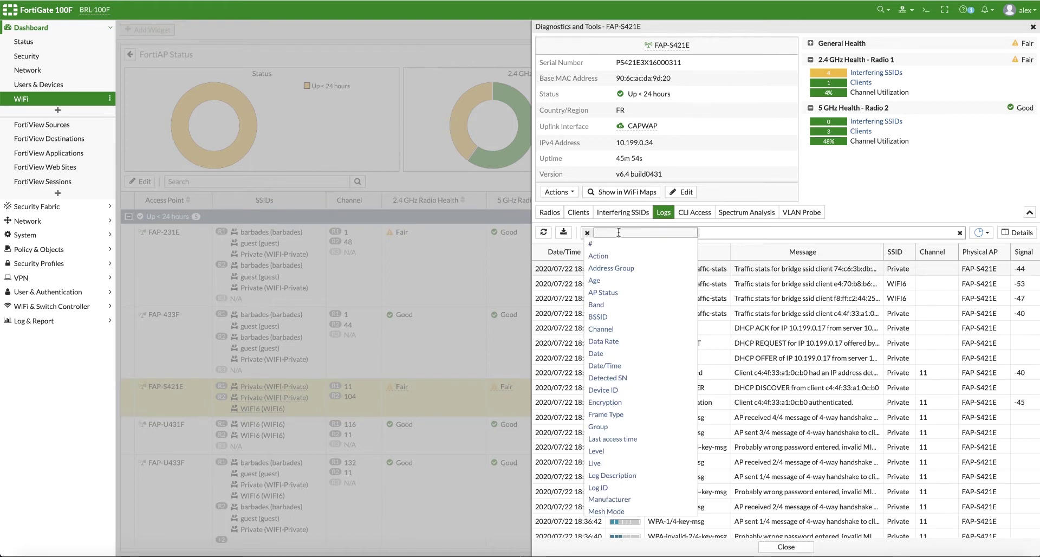
pyautogui.write('station')
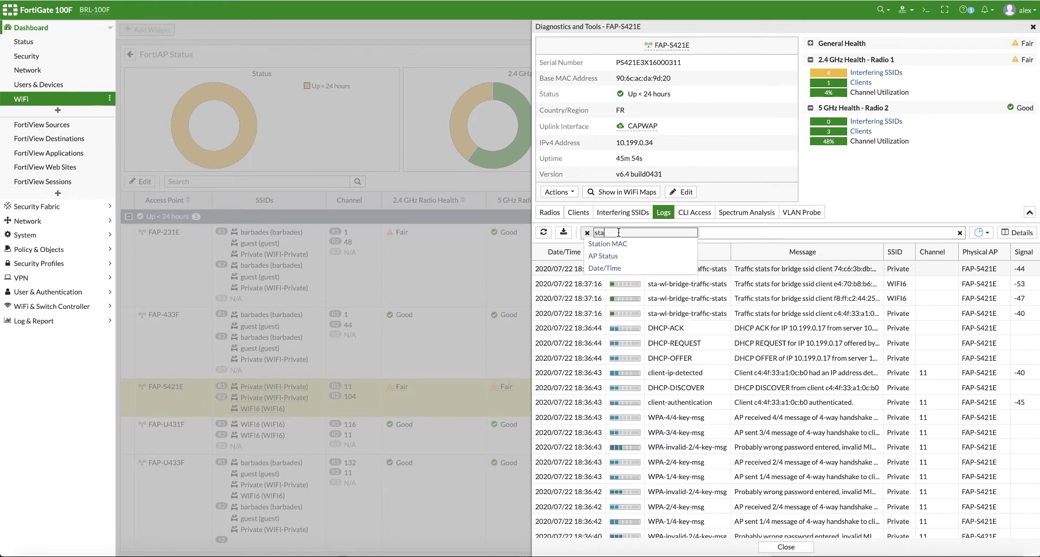
pyautogui.click(615, 244)
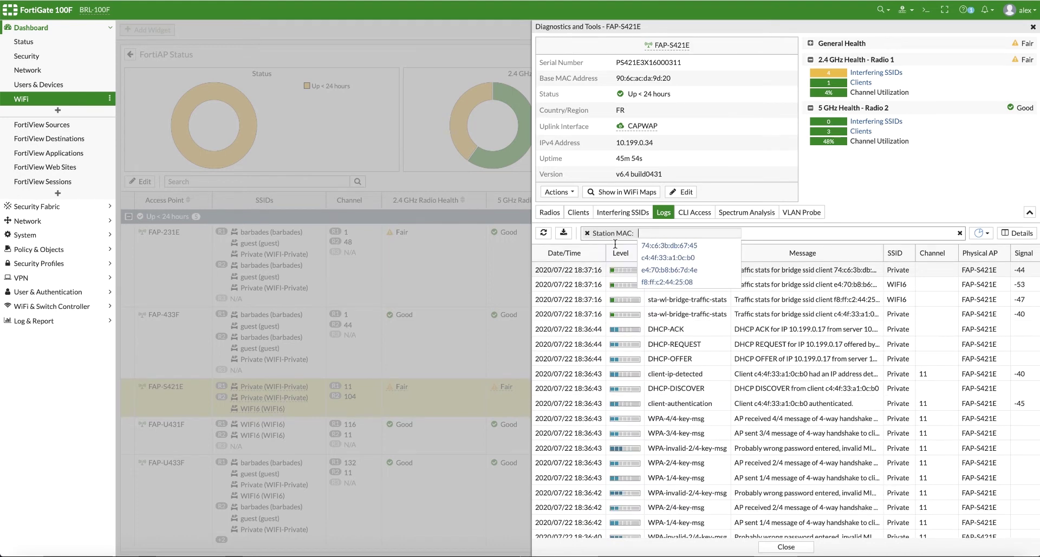
pyautogui.click(667, 258)
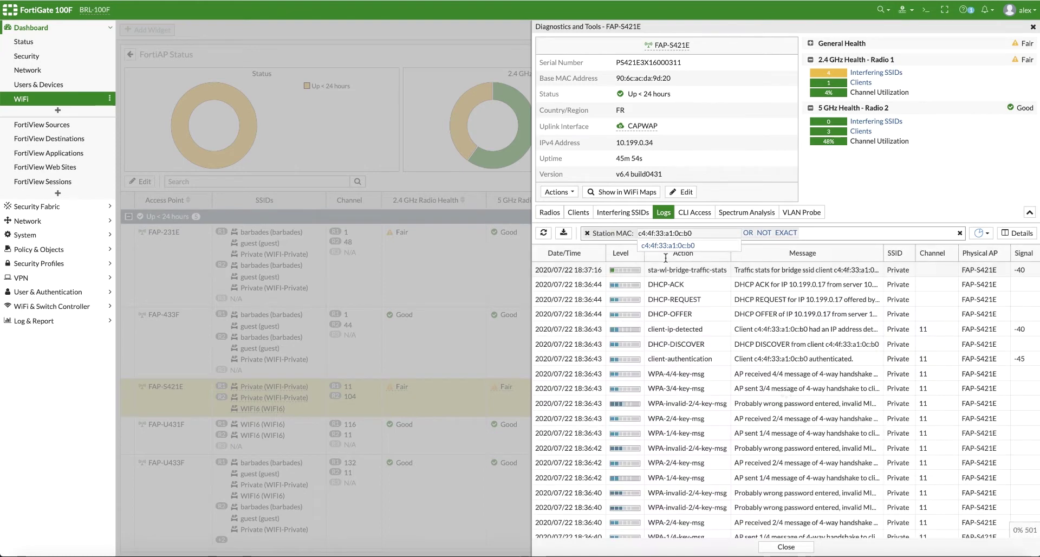
pyautogui.keyDown('shift'); pyautogui.click(696, 378); pyautogui.keyUp('shift')
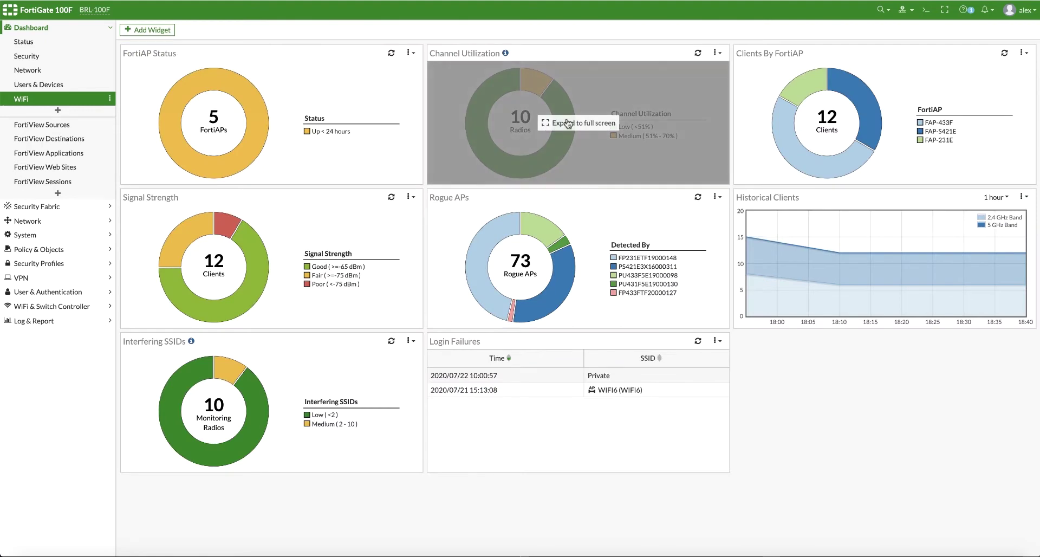
pyautogui.click(564, 123)
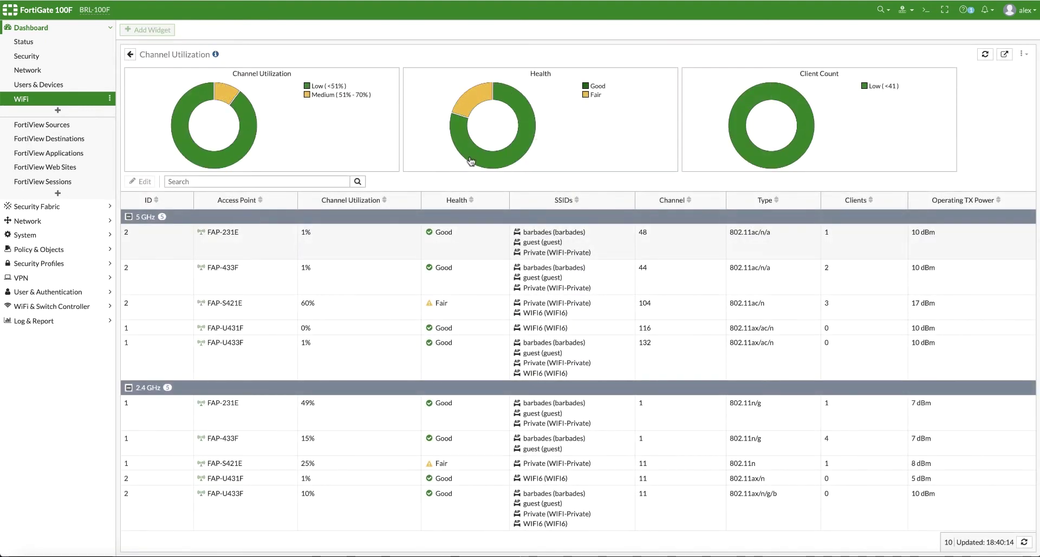
# Open FAP-231E's diagnostics on Spectrum Analysis, scanning 2.4 GHz channels 1–13 on Radio 3
pyautogui.click(449, 313)
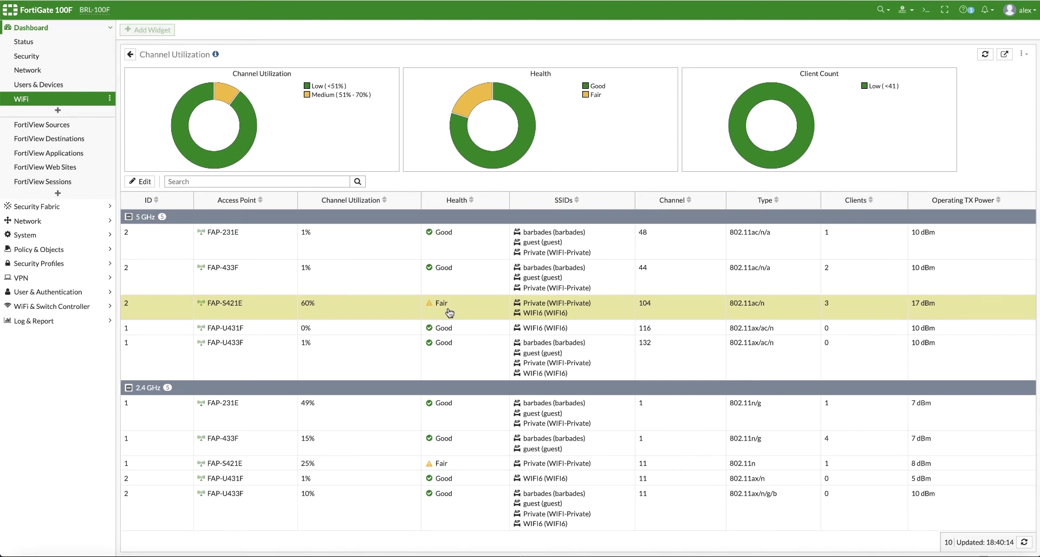
pyautogui.rightClick(242, 245)
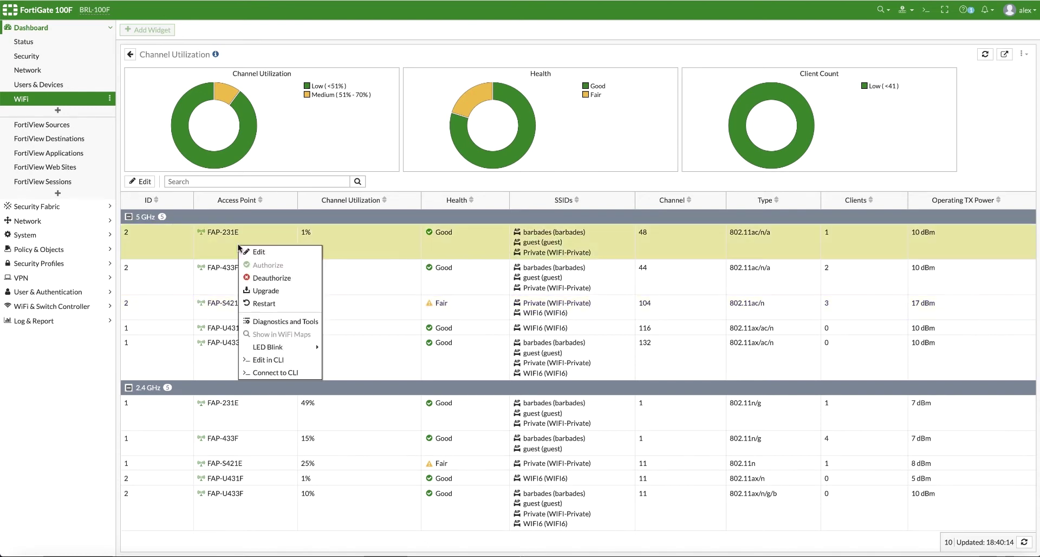
pyautogui.click(265, 324)
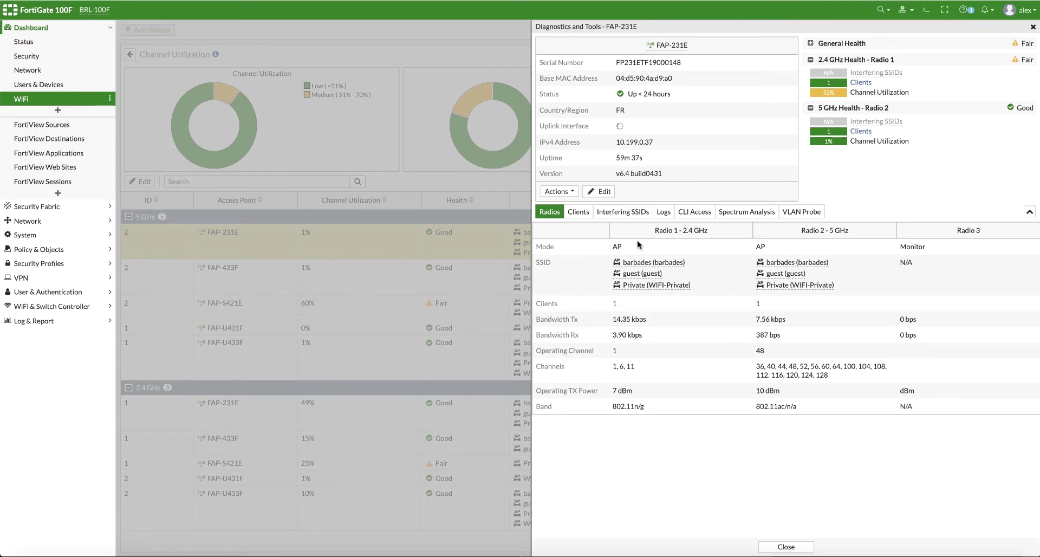
pyautogui.click(750, 217)
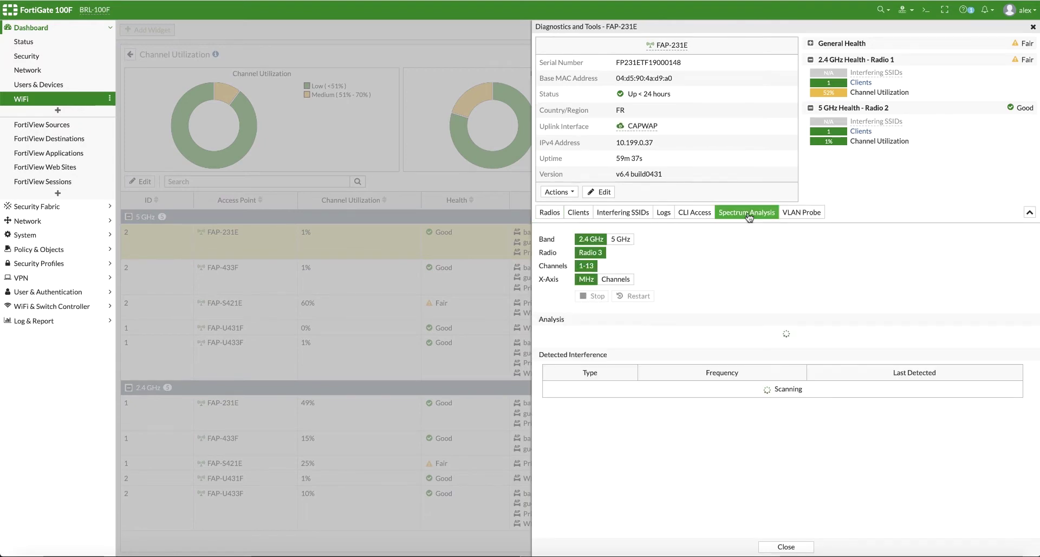
# Plot FAP-231E's spectrum by channel number on the 5 GHz band, channels 100–140
pyautogui.click(1030, 213)
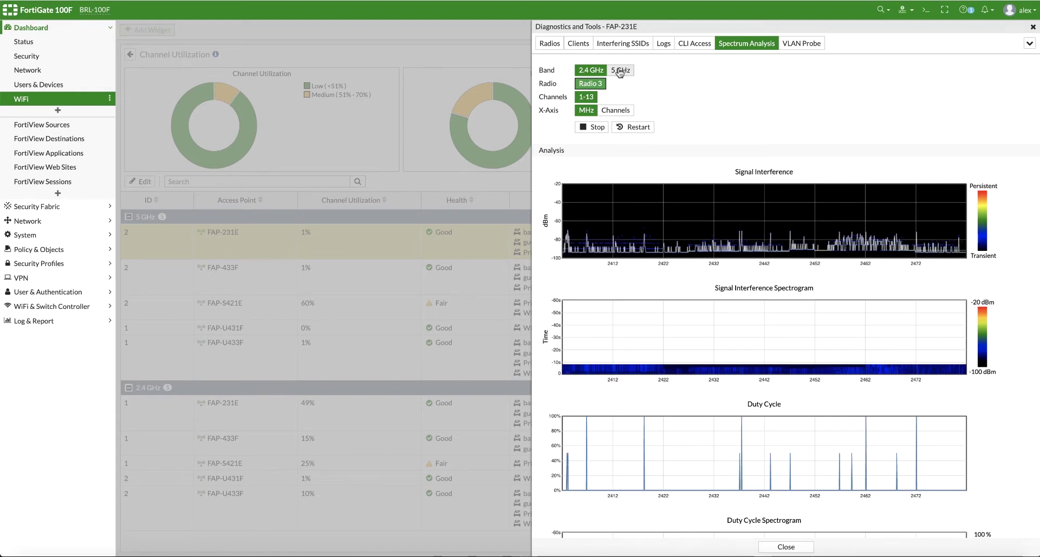
pyautogui.click(620, 111)
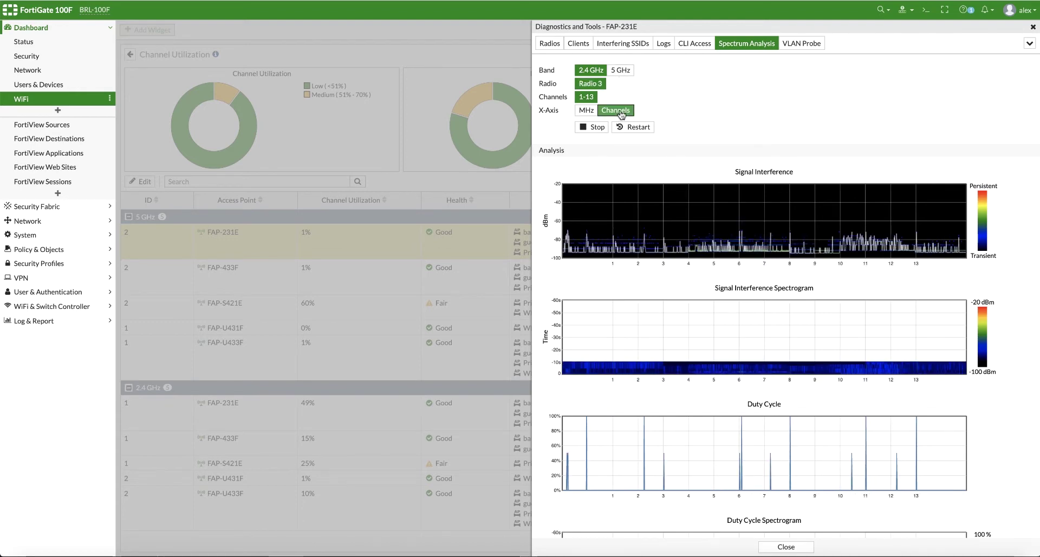
pyautogui.click(620, 70)
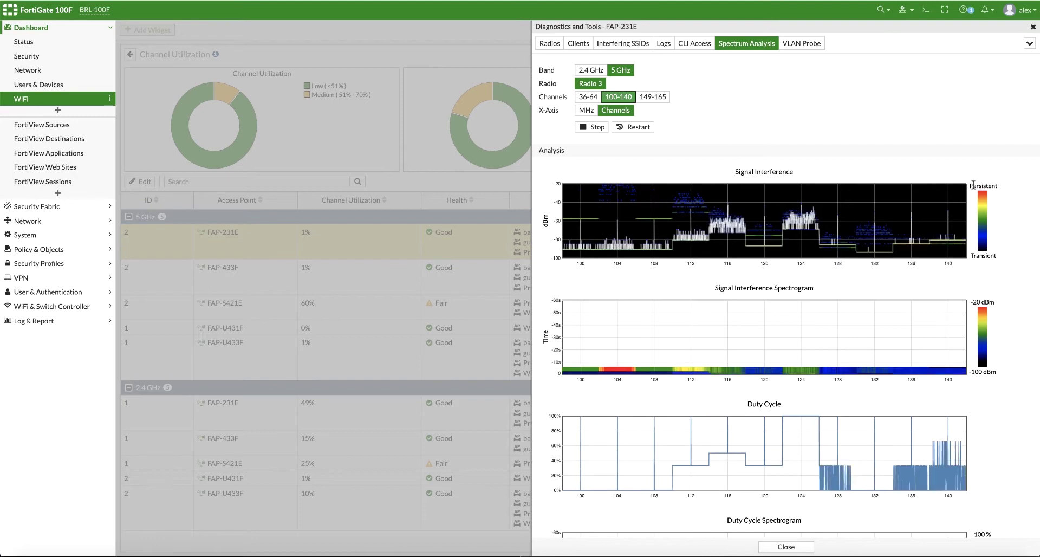
pyautogui.scroll(-1, 974, 187)
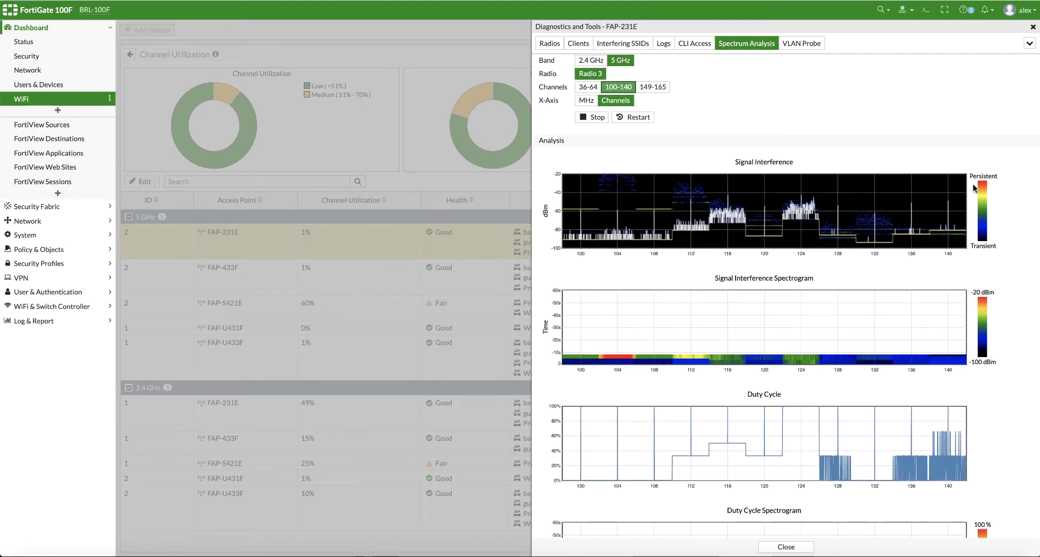
pyautogui.scroll(-3, 974, 187)
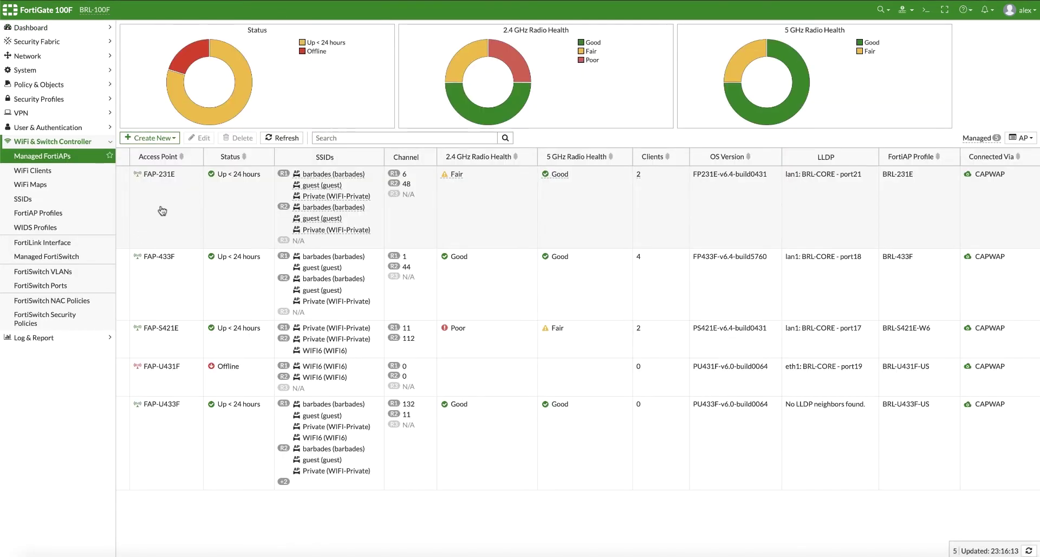
# Show FAP-231E on the WiFi floor map, limited to the 5 GHz band
pyautogui.rightClick(162, 211)
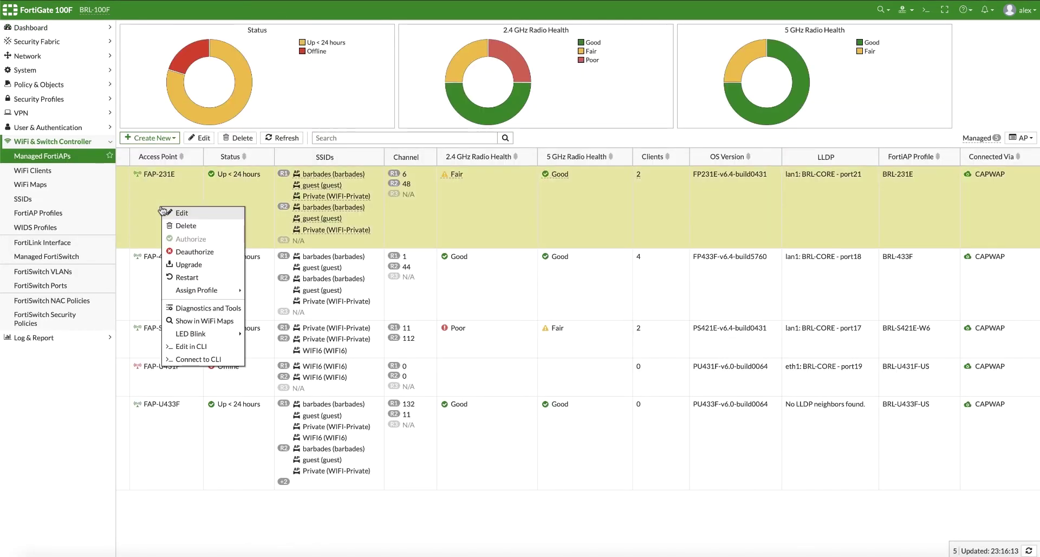
pyautogui.click(177, 322)
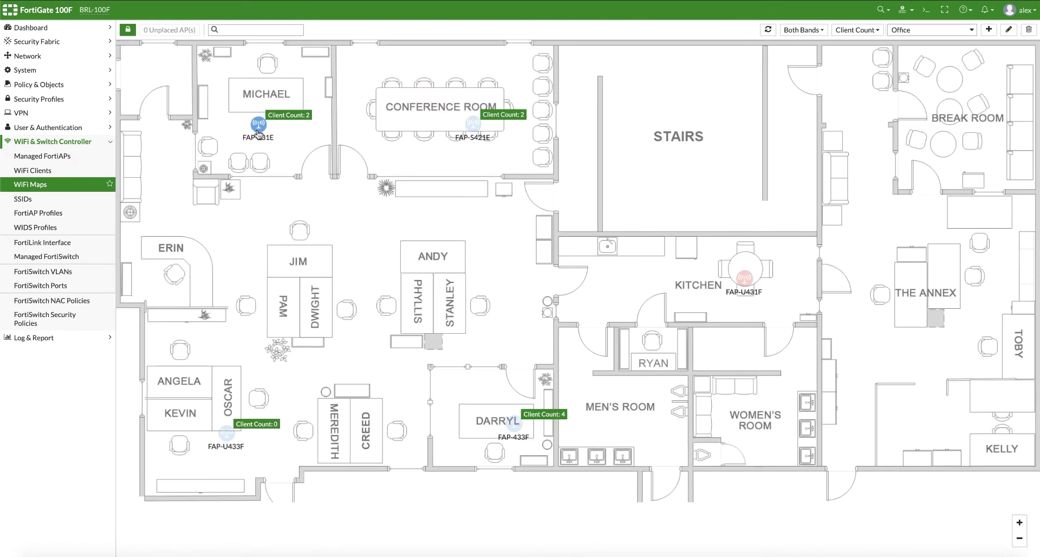
pyautogui.moveTo(257, 134)
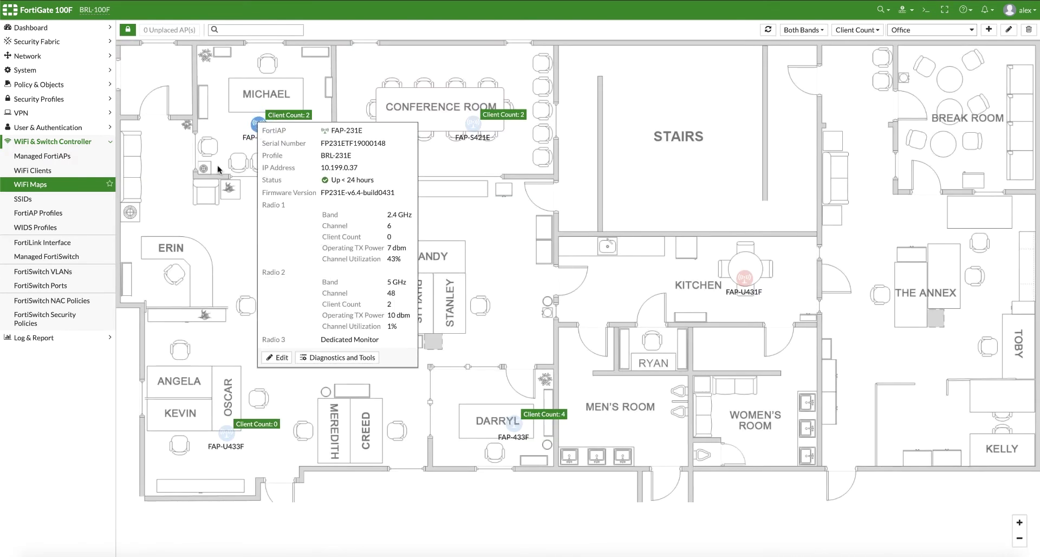
pyautogui.click(813, 37)
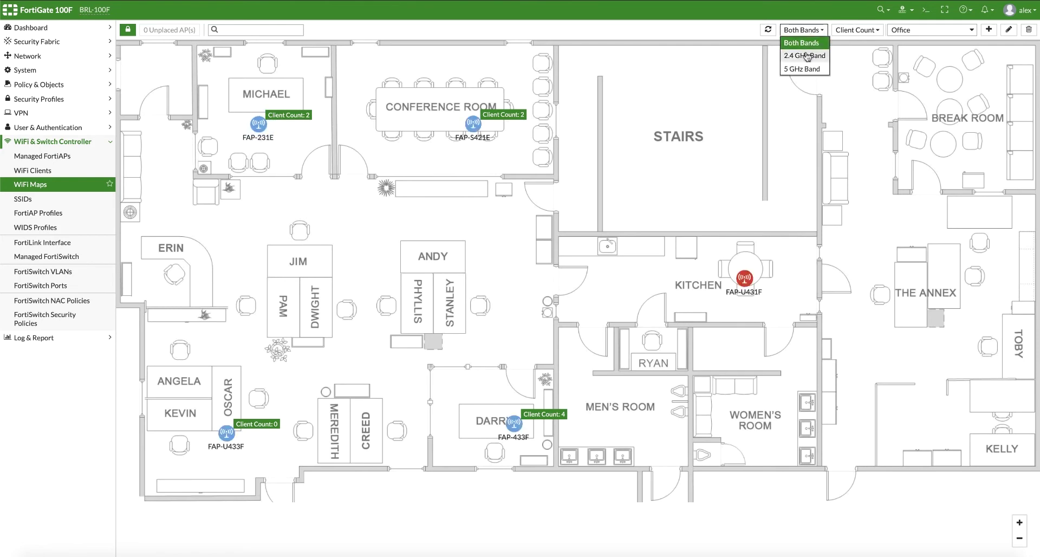
pyautogui.click(798, 70)
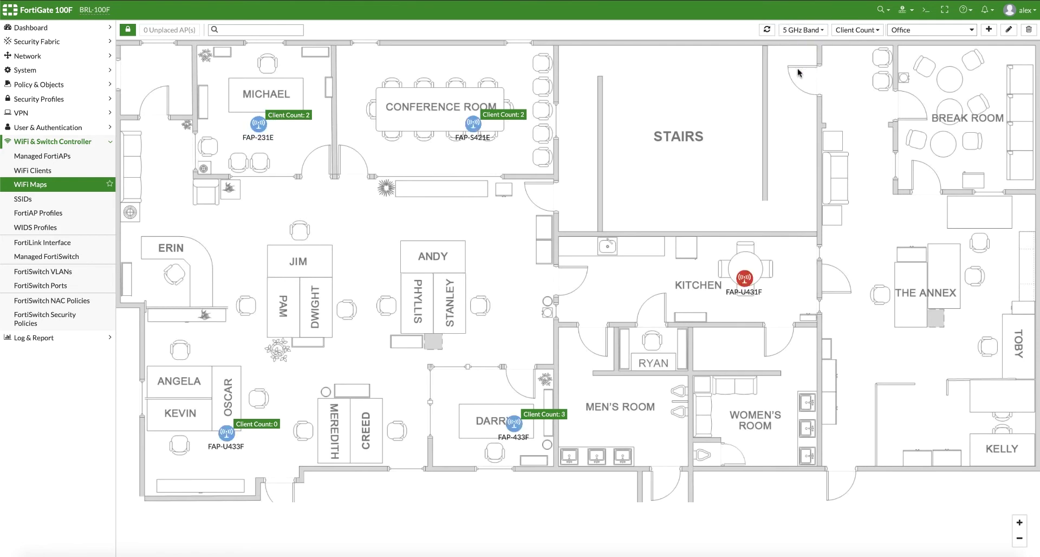
# Label map APs by channel, then operating TX power, then channel utilization; return to FortiAP Status
pyautogui.click(855, 33)
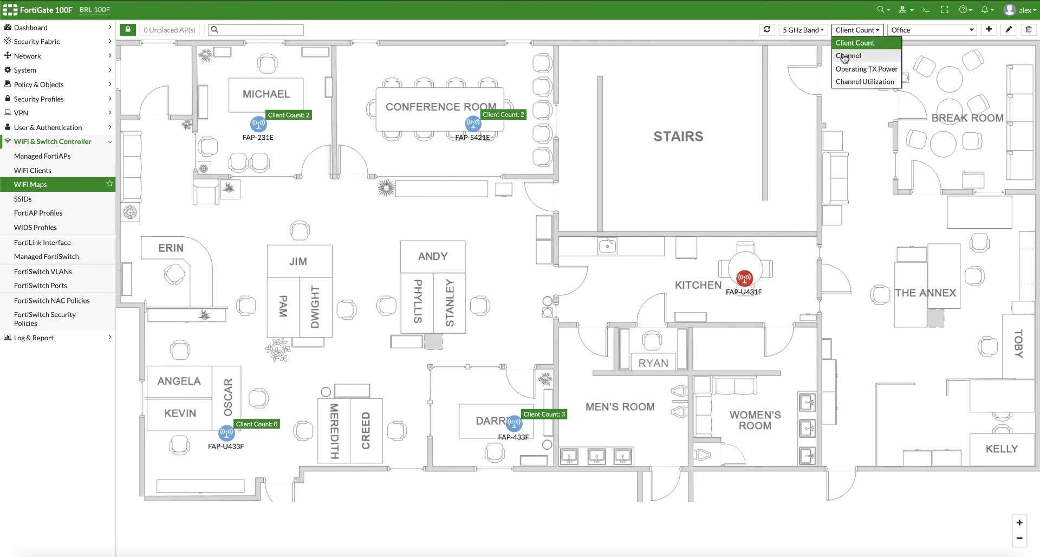
pyautogui.click(847, 56)
pyautogui.click(861, 30)
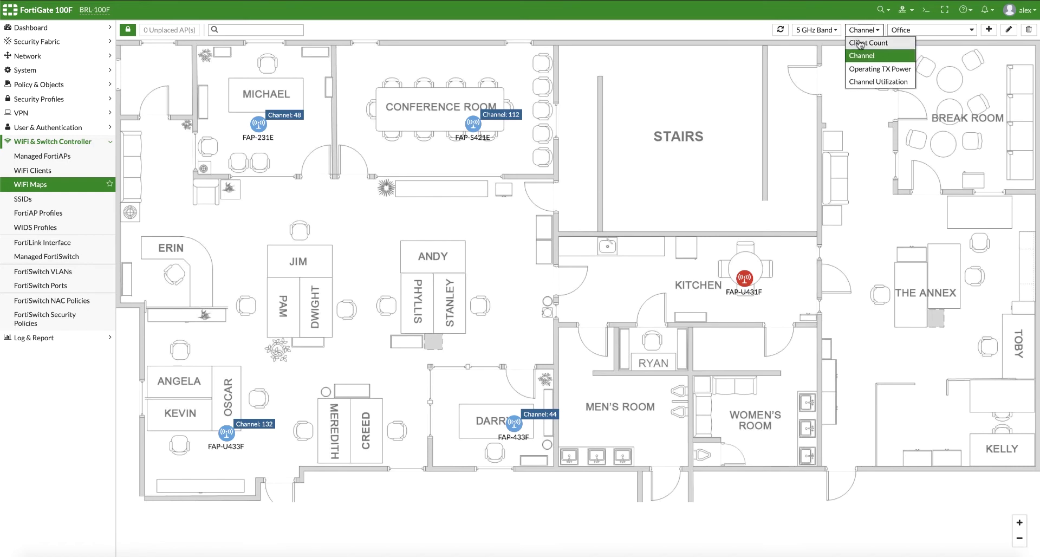
pyautogui.click(856, 69)
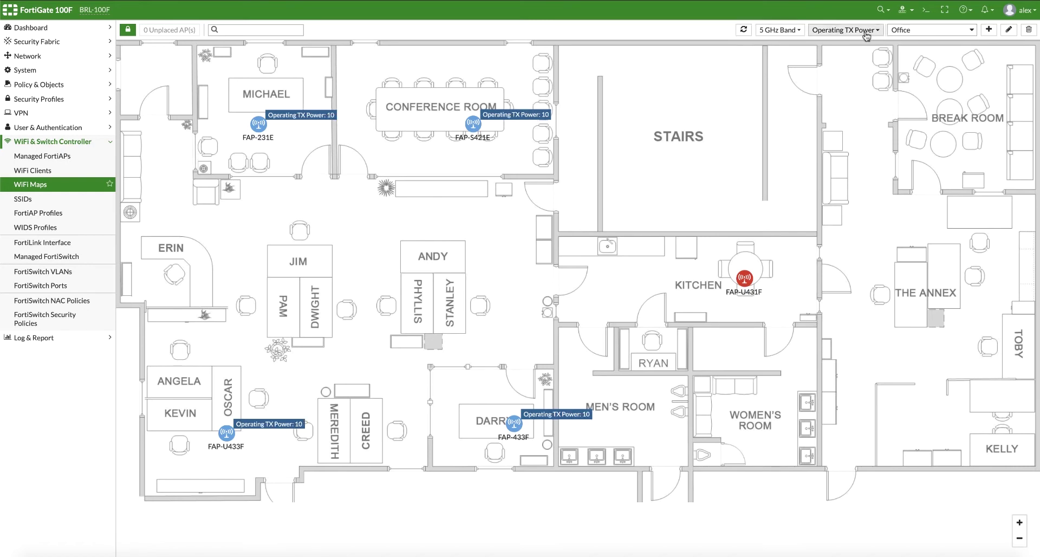
pyautogui.click(865, 31)
pyautogui.click(853, 82)
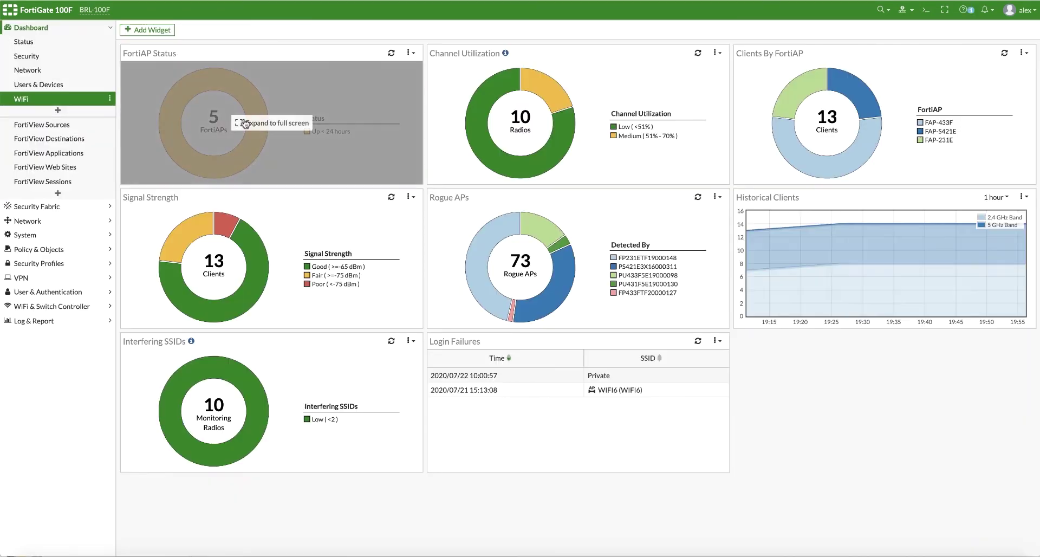
pyautogui.click(244, 122)
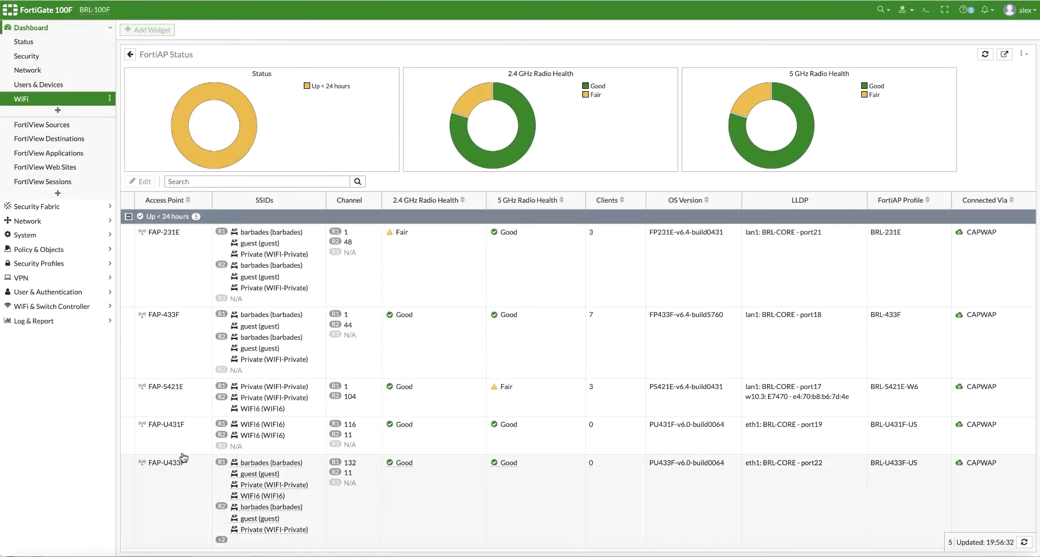
# Open diagnostics for client E7470 (10.199.0.78) from FAP-S421E's client list
pyautogui.rightClick(163, 401)
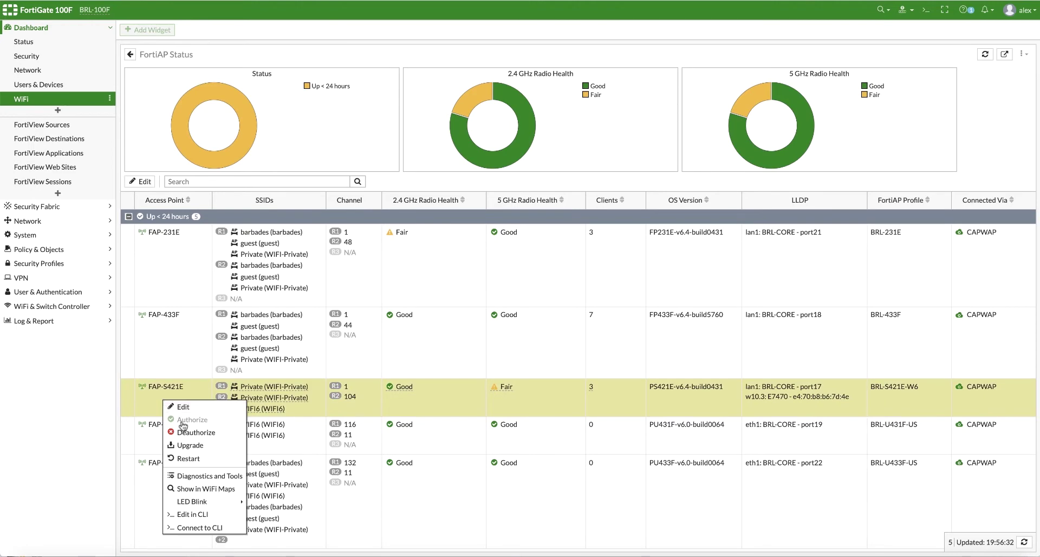
pyautogui.click(183, 475)
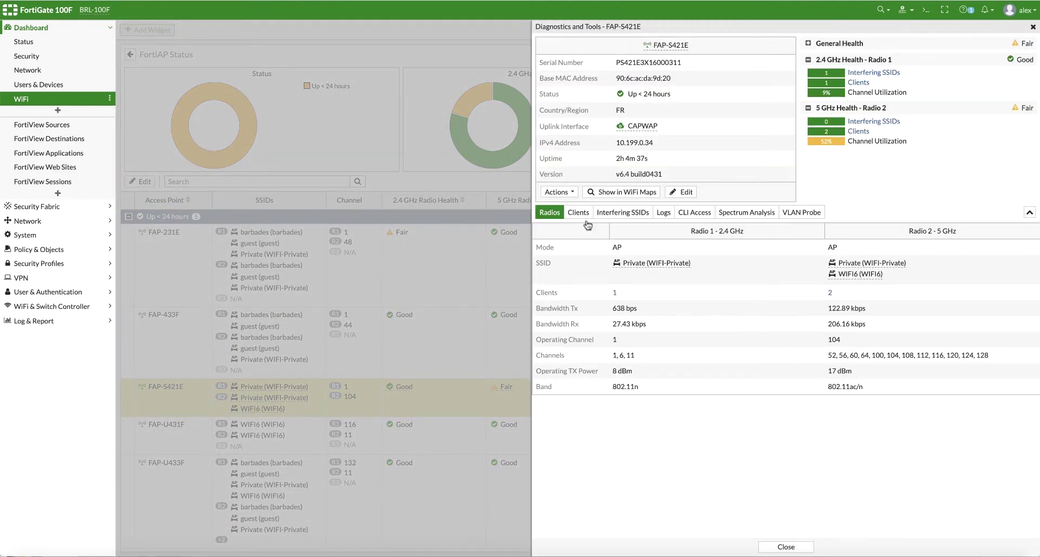
pyautogui.click(576, 212)
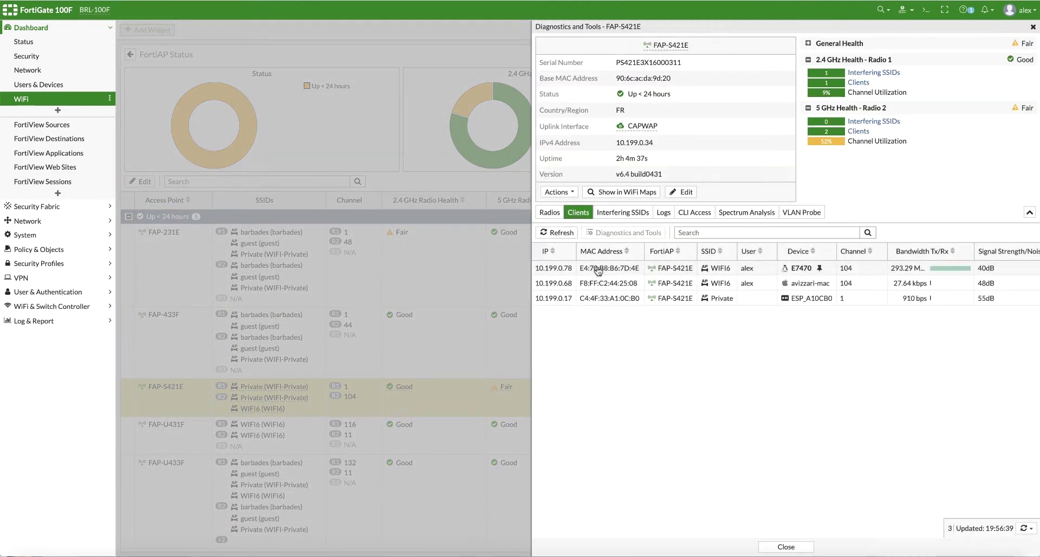
pyautogui.click(566, 269)
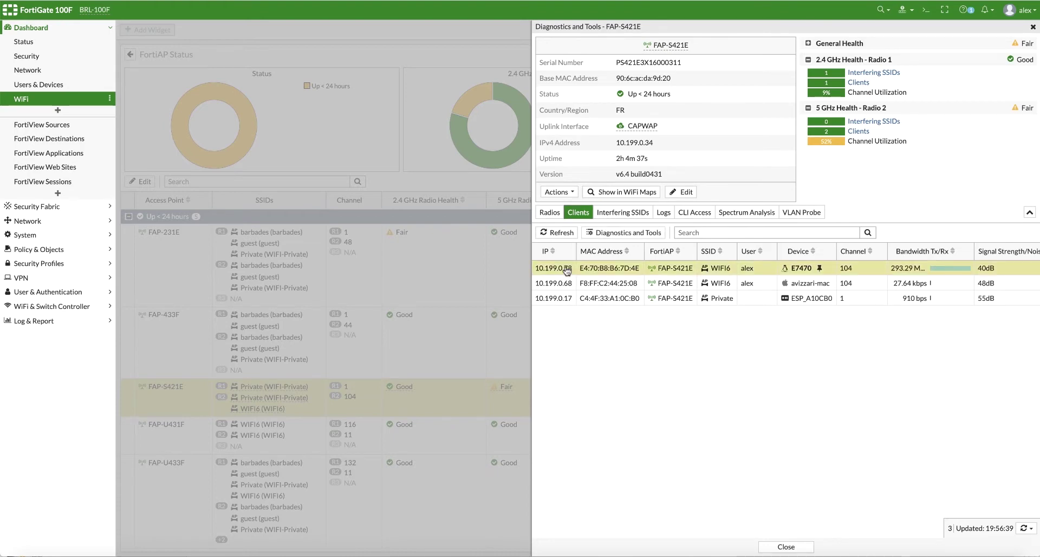
pyautogui.click(605, 236)
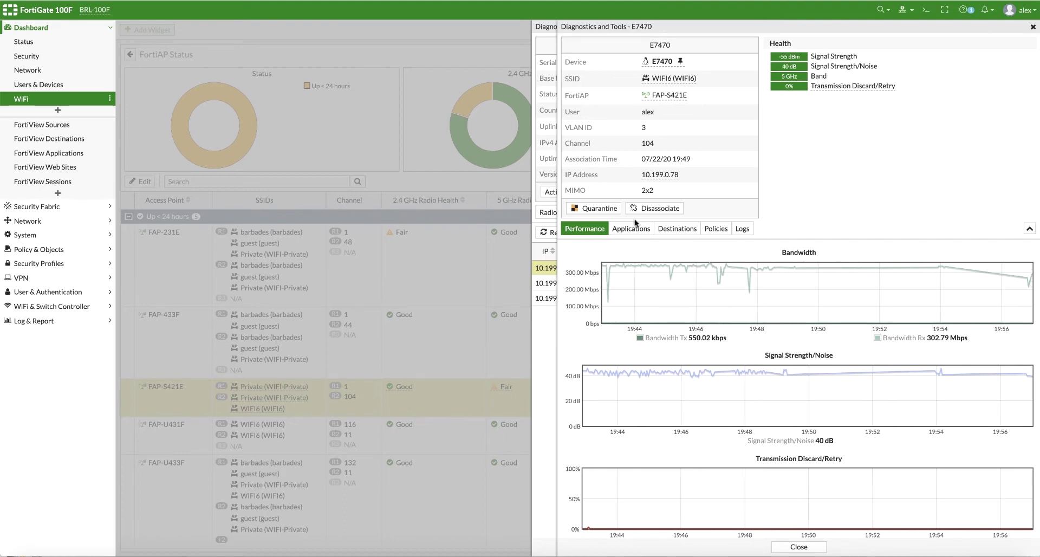
# Show E7470's applications as a bubble chart over the last 1 hour, then 7 days
pyautogui.click(630, 229)
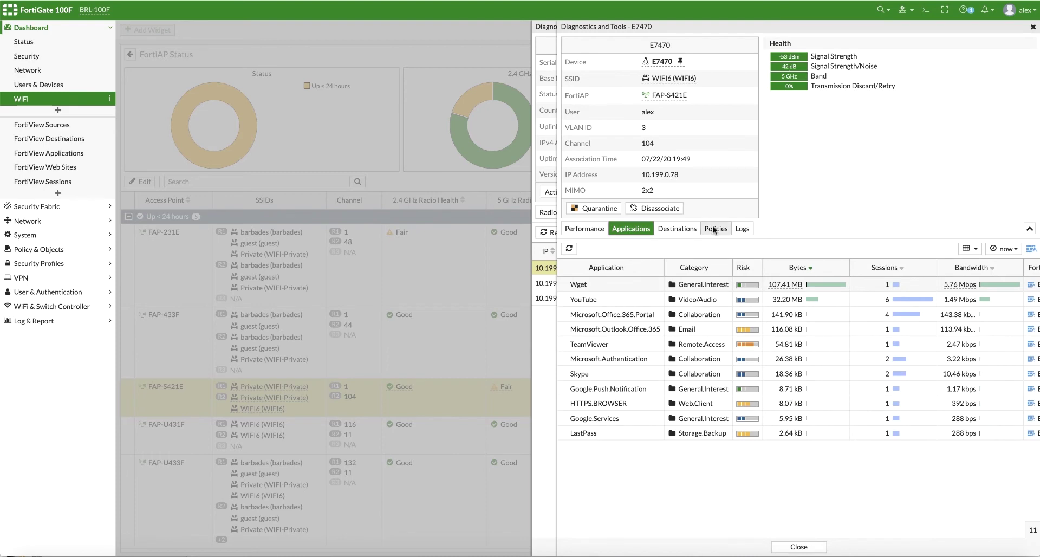
pyautogui.click(972, 249)
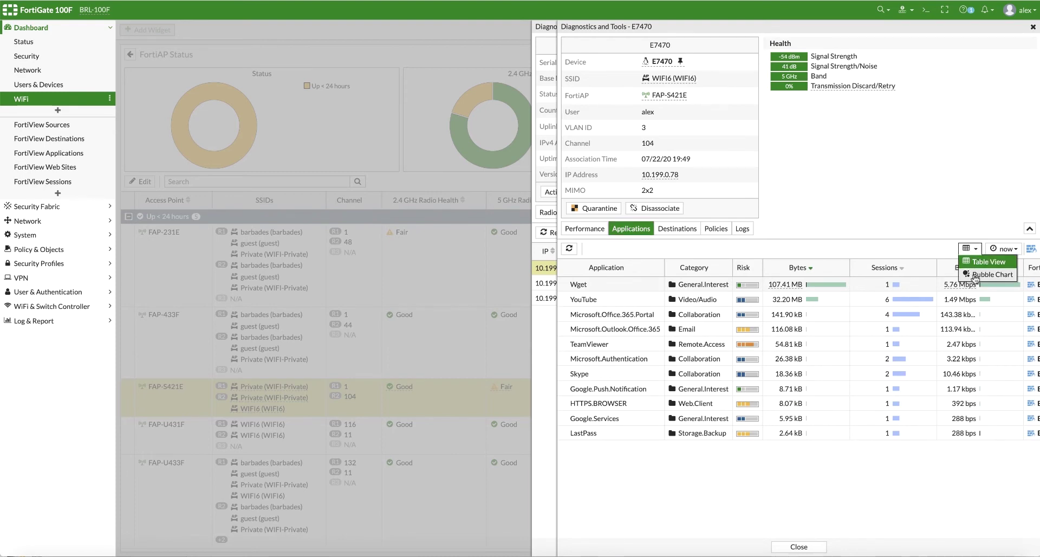
pyautogui.click(975, 277)
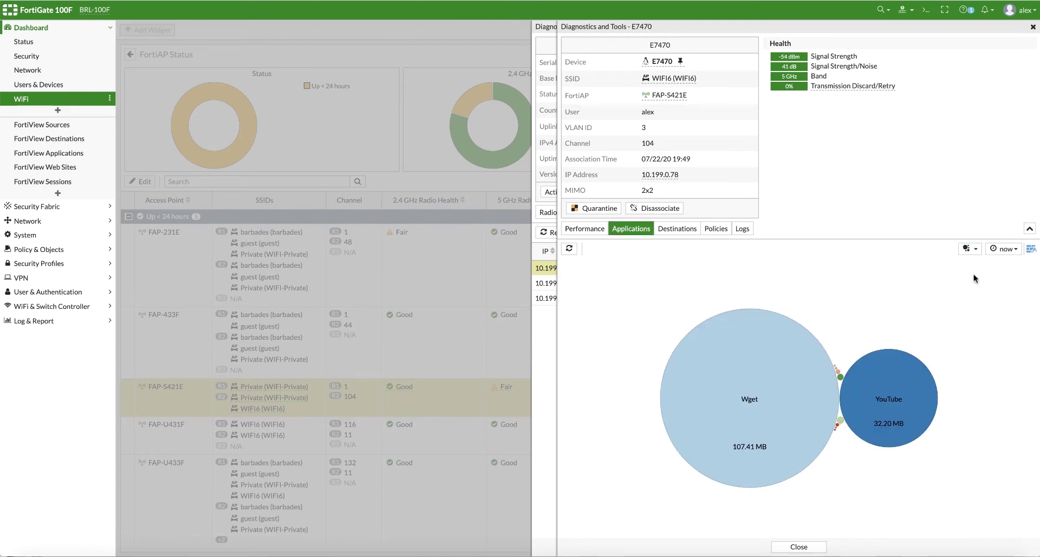
pyautogui.click(1004, 252)
pyautogui.click(1003, 277)
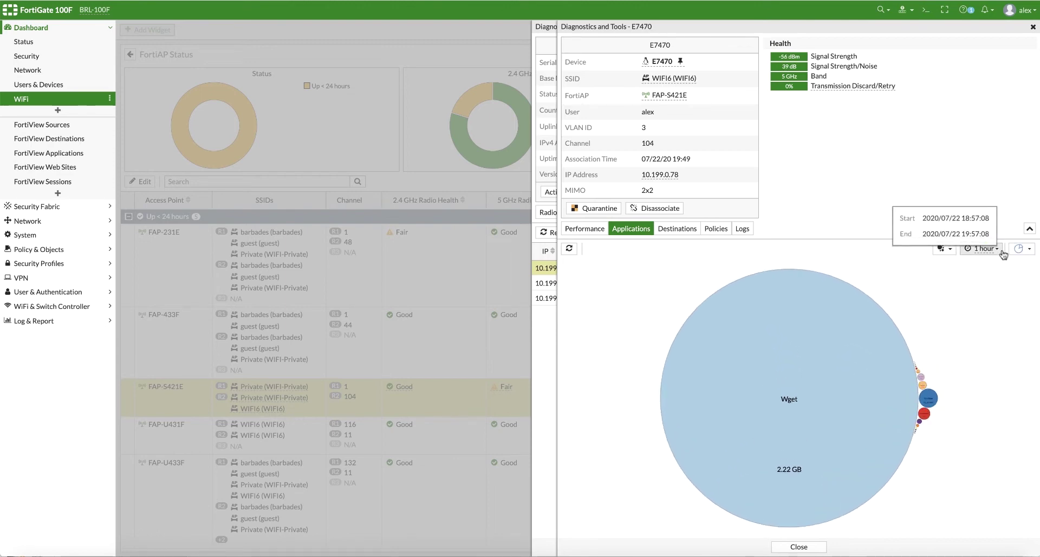
pyautogui.click(992, 253)
pyautogui.click(987, 302)
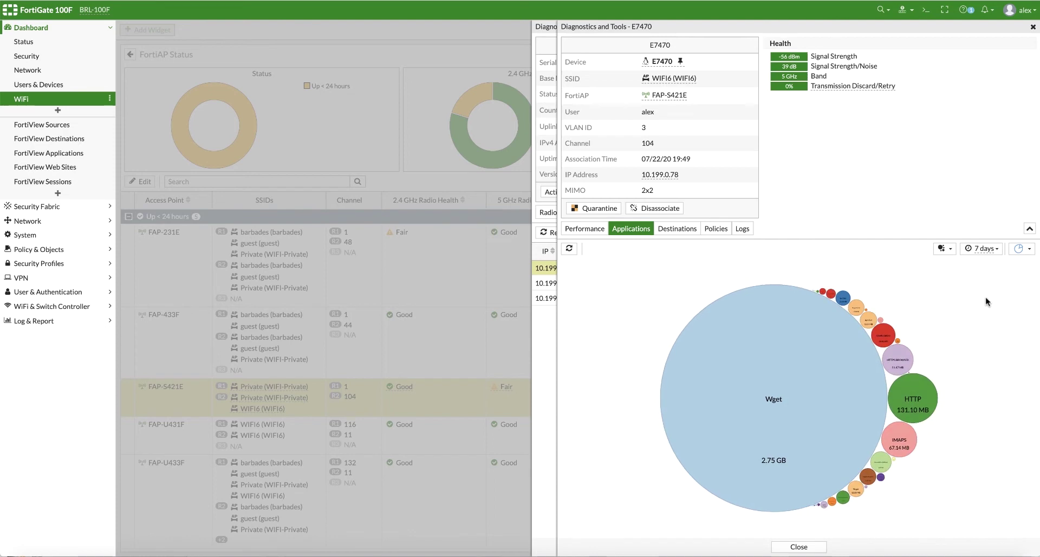
# Chart E7470's destinations as a bubble chart over 7 days, then 24 hours, and show policy Staff (18)
pyautogui.click(677, 230)
pyautogui.click(1000, 250)
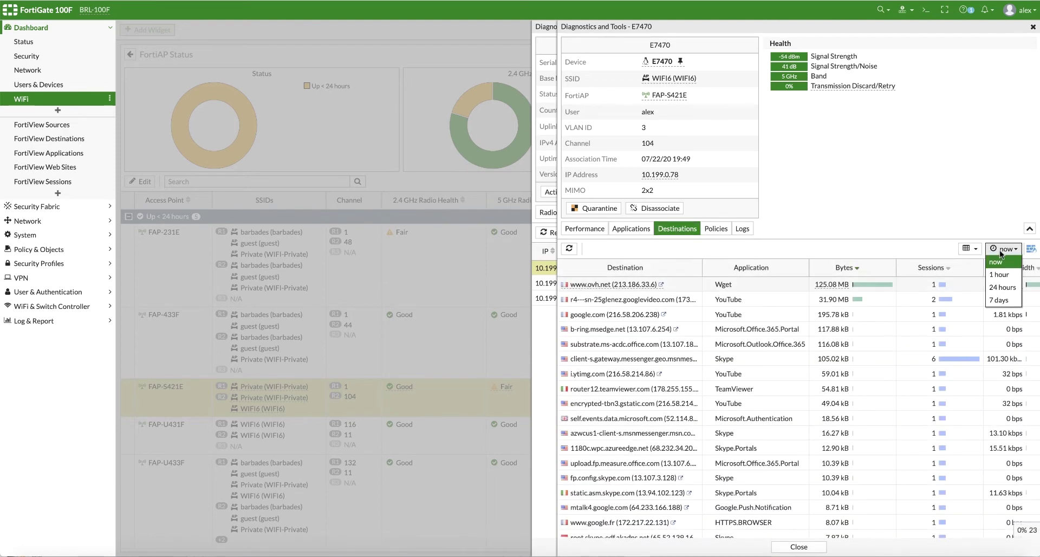
pyautogui.click(999, 300)
pyautogui.click(944, 253)
pyautogui.click(951, 272)
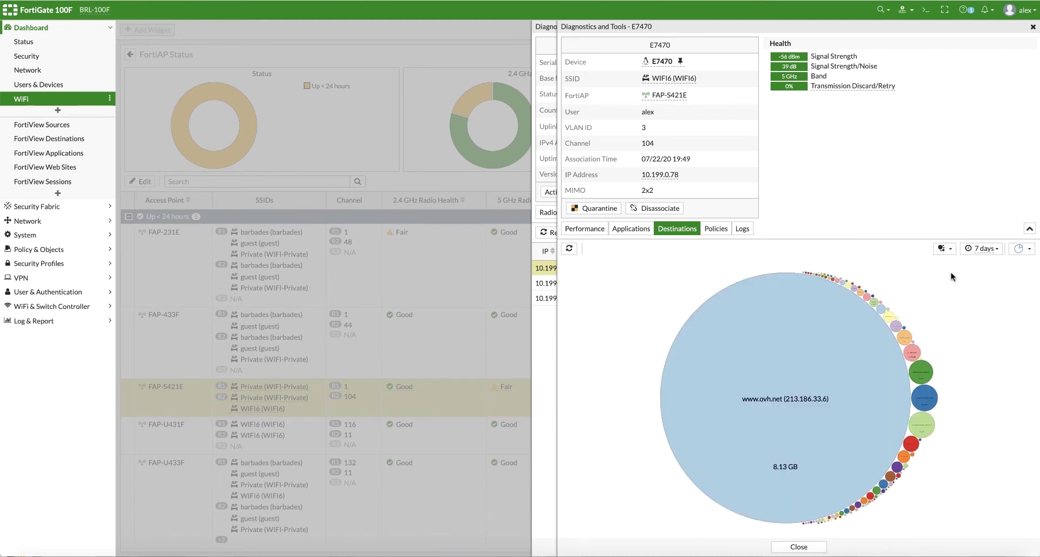
pyautogui.click(980, 248)
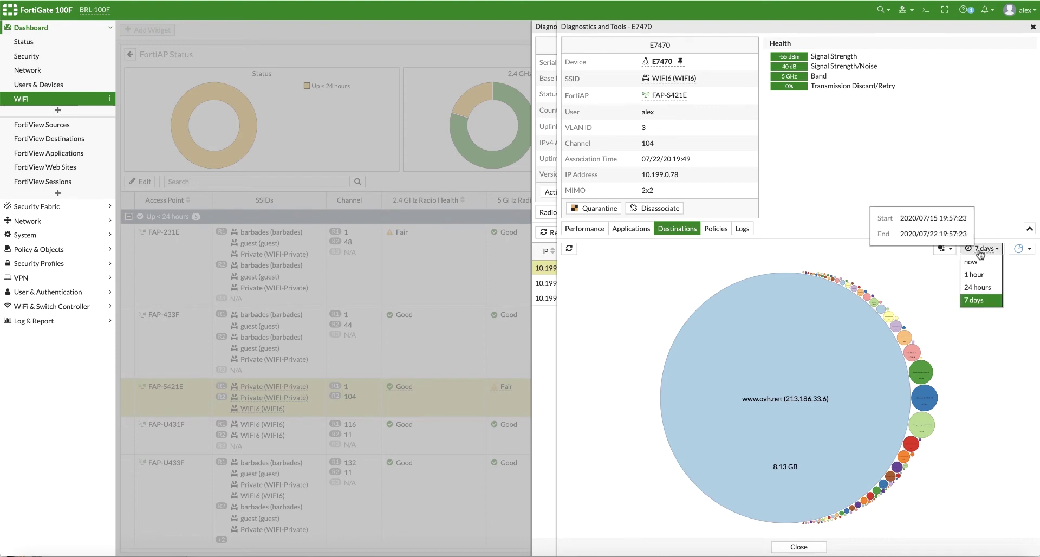
pyautogui.click(970, 287)
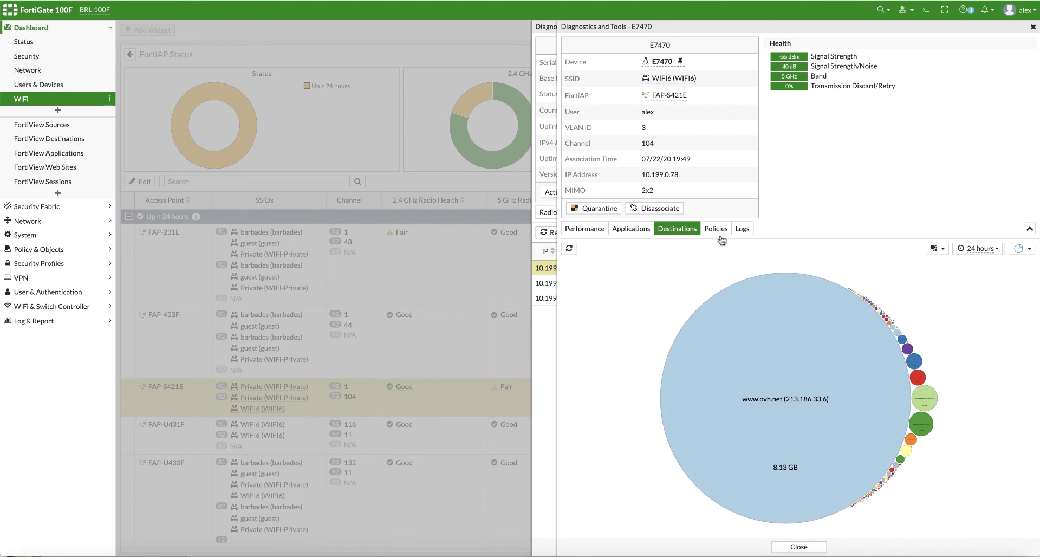
pyautogui.click(711, 234)
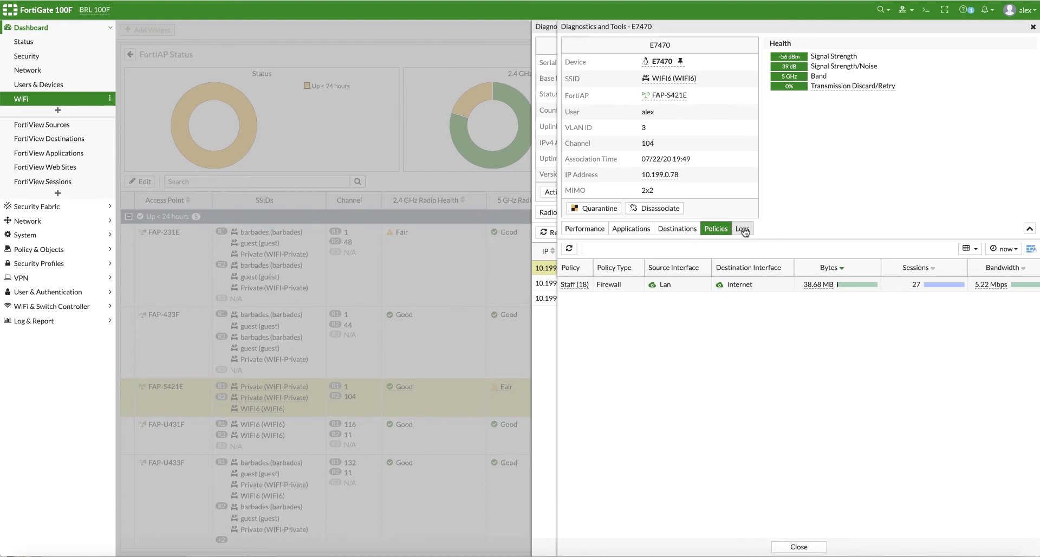
# Check E7470's event logs, quarantine the client, and return to its performance charts
pyautogui.click(742, 229)
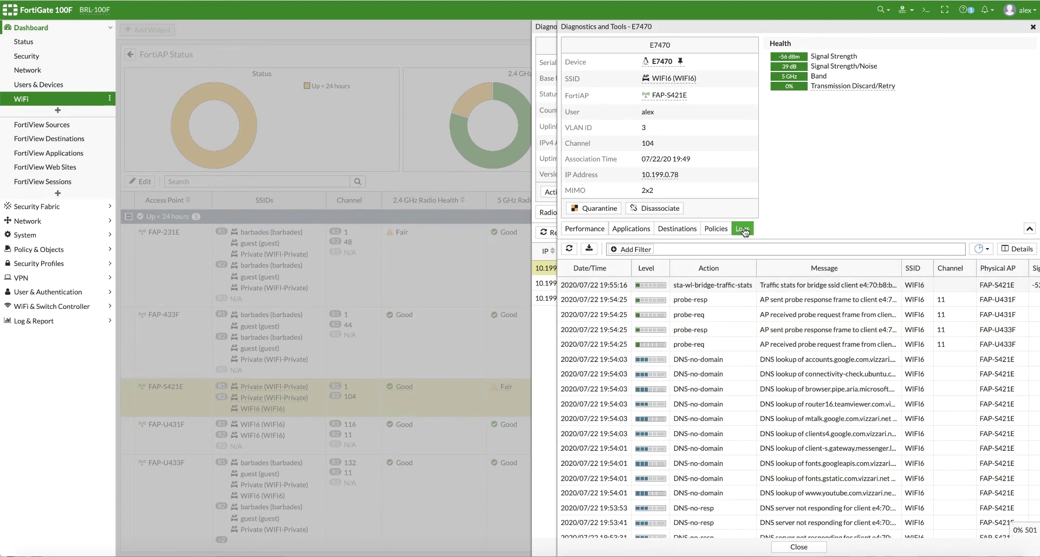
pyautogui.scroll(-10, 759, 325)
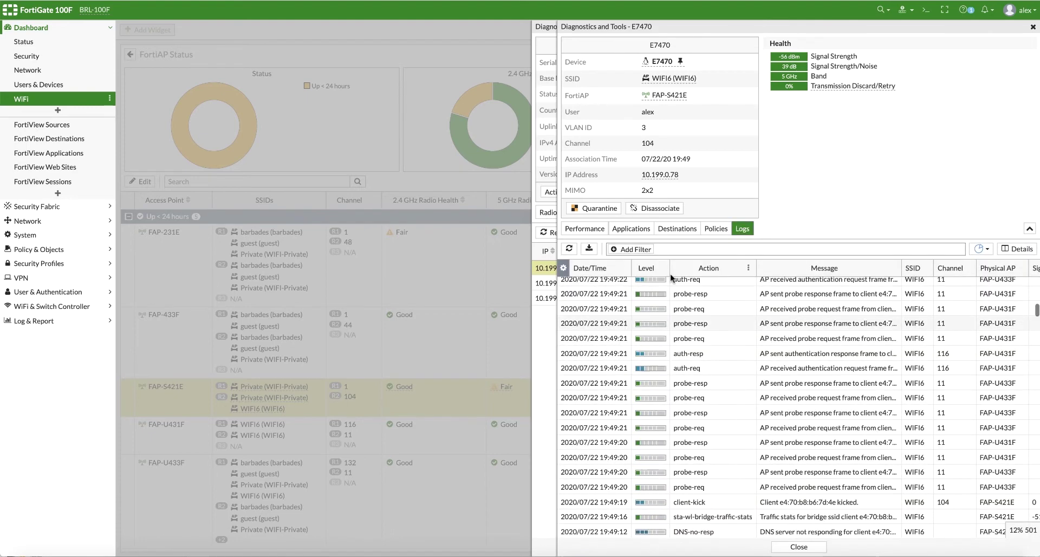
pyautogui.click(600, 210)
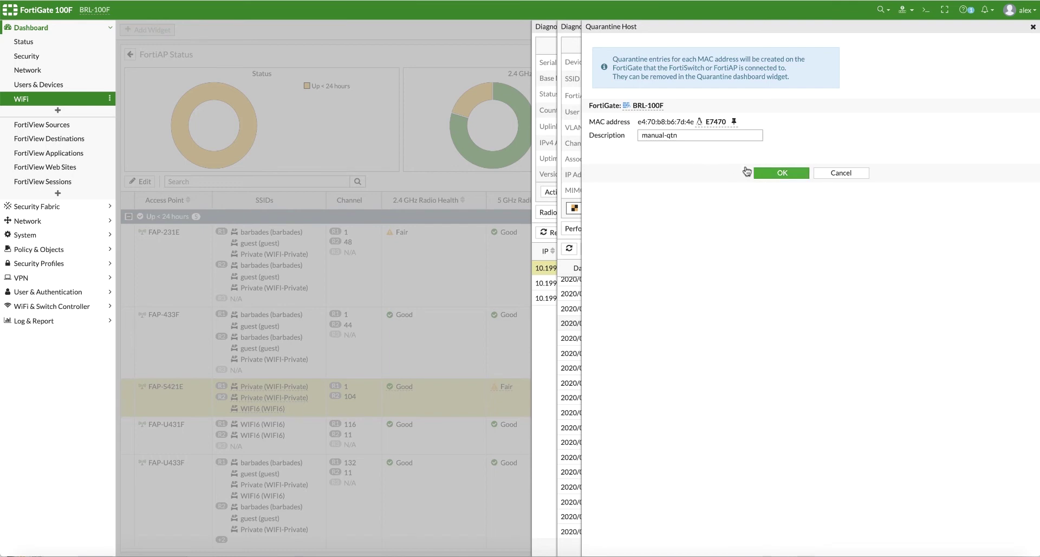
pyautogui.click(767, 174)
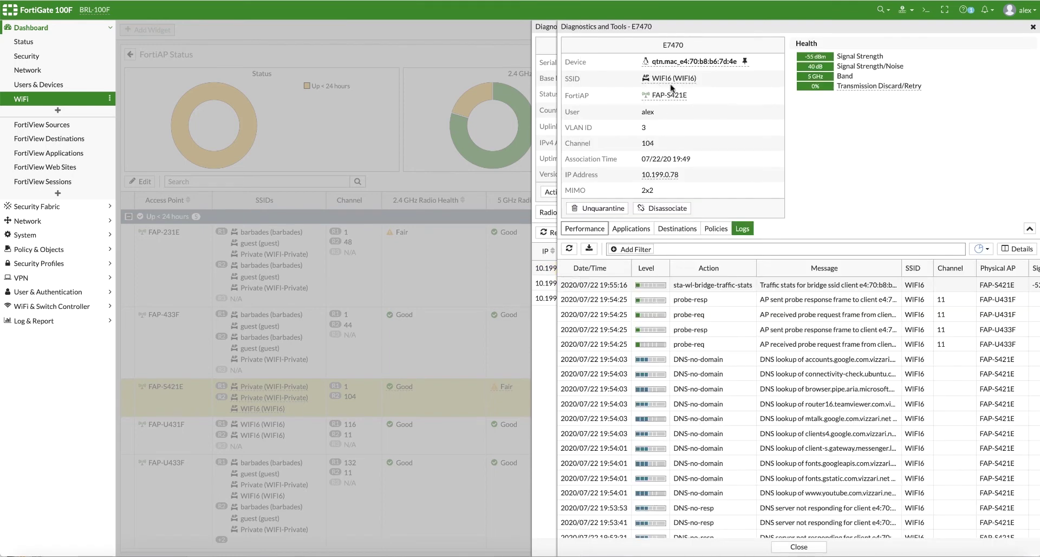
pyautogui.moveTo(646, 61)
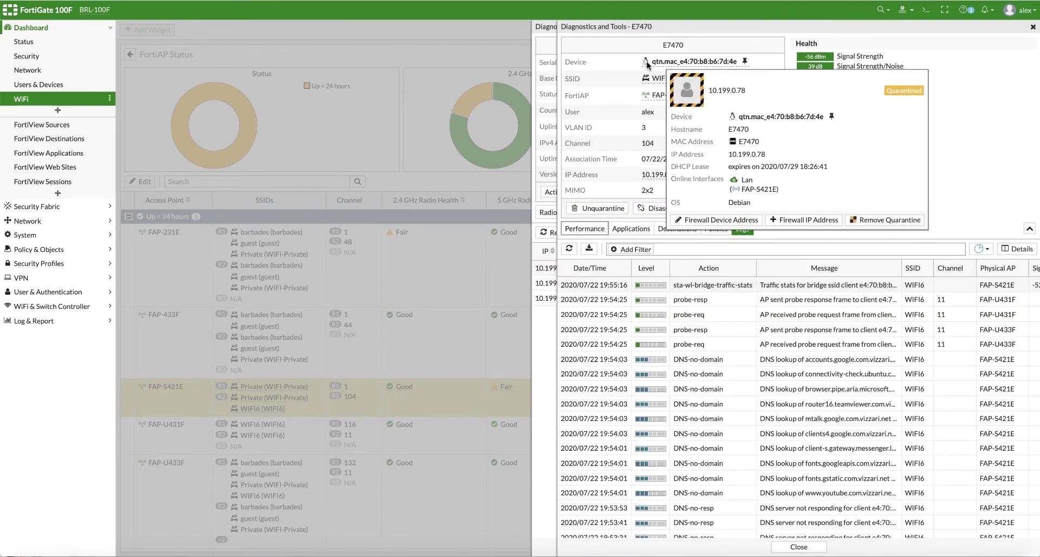
pyautogui.click(582, 229)
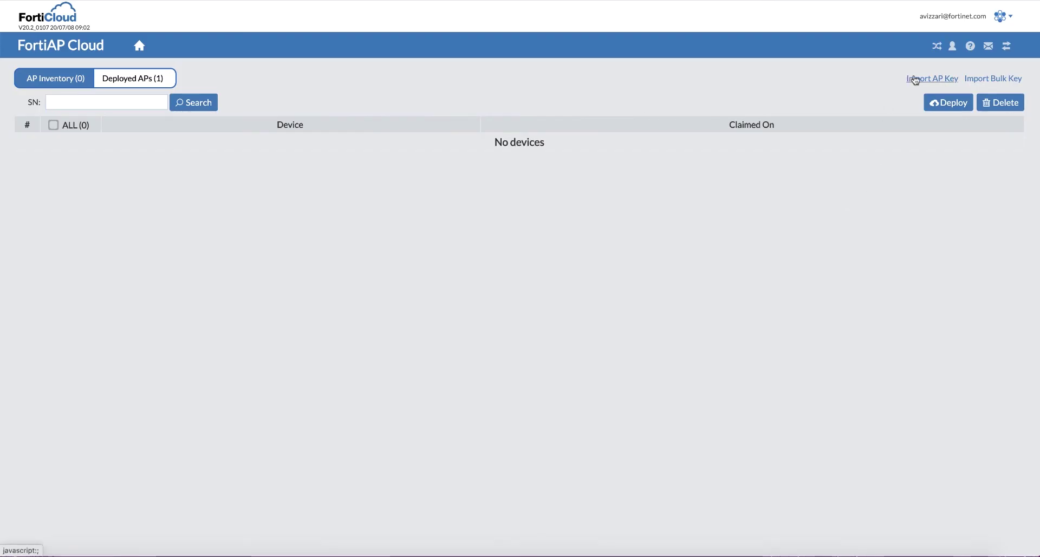
# Claim a new access point into the FortiAP Cloud inventory by pasting its cloud key
pyautogui.click(915, 79)
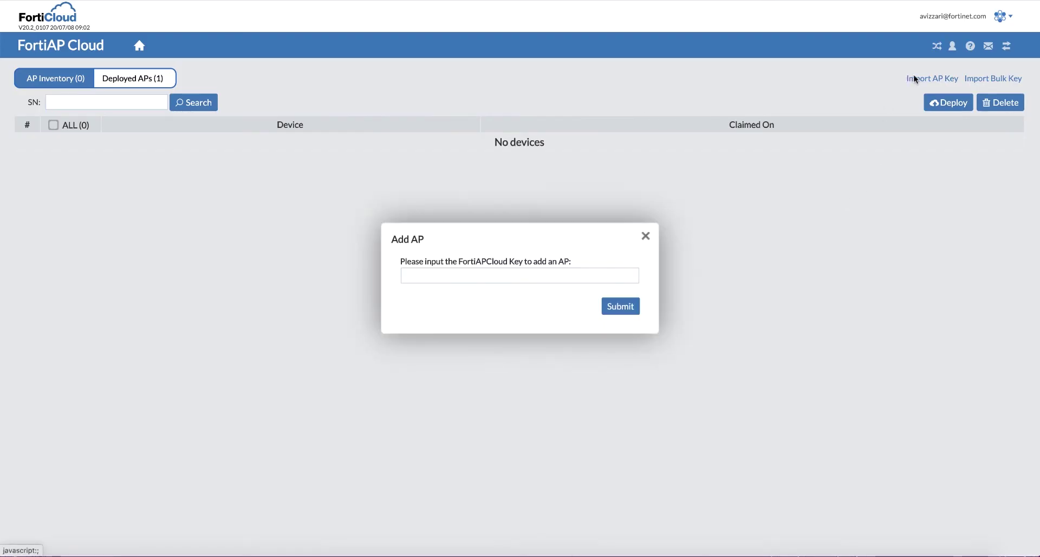
pyautogui.click(451, 278)
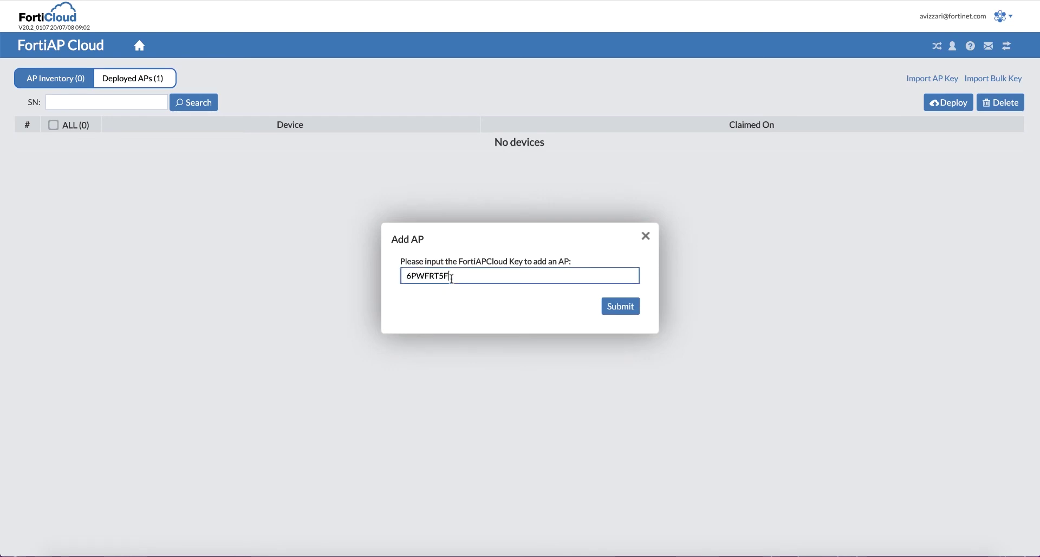
pyautogui.click(615, 308)
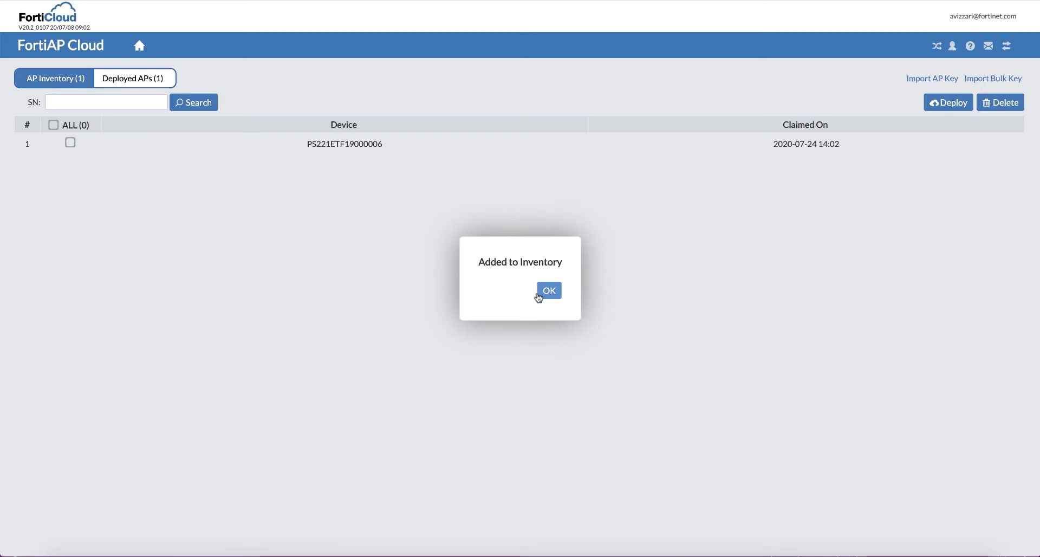
pyautogui.click(541, 295)
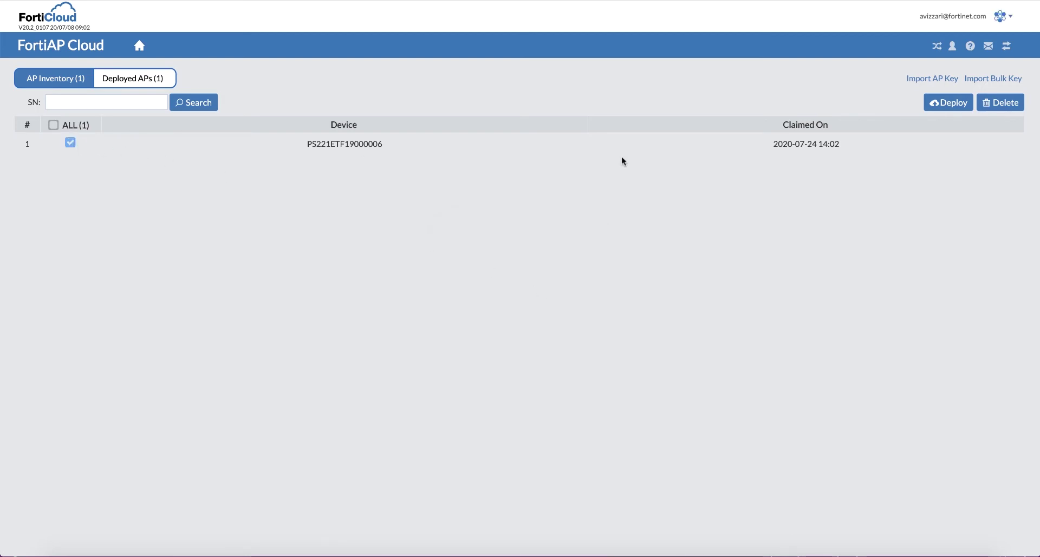
# Deploy the checked AP to an external AP controller and enter the controller address
pyautogui.click(948, 104)
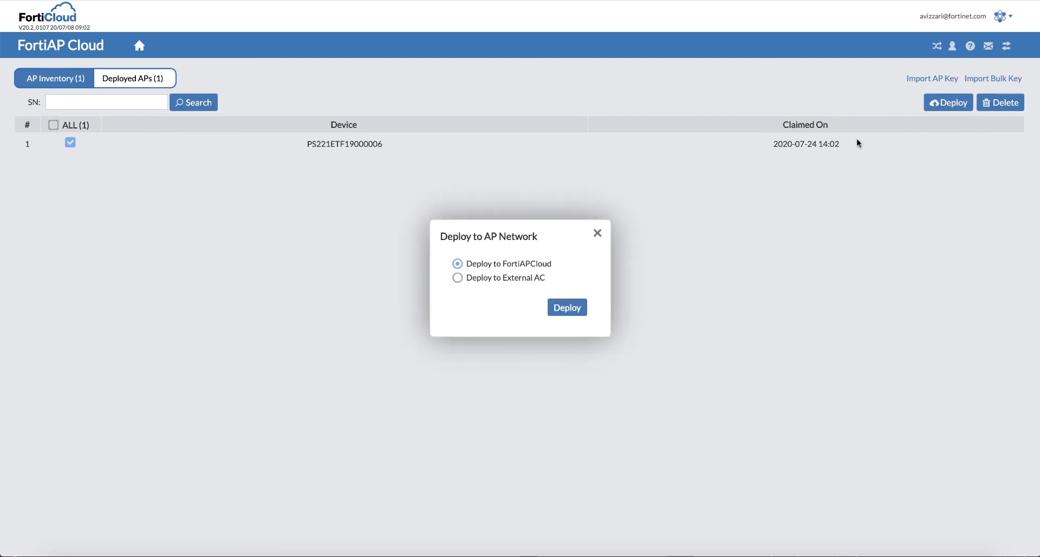
pyautogui.click(512, 278)
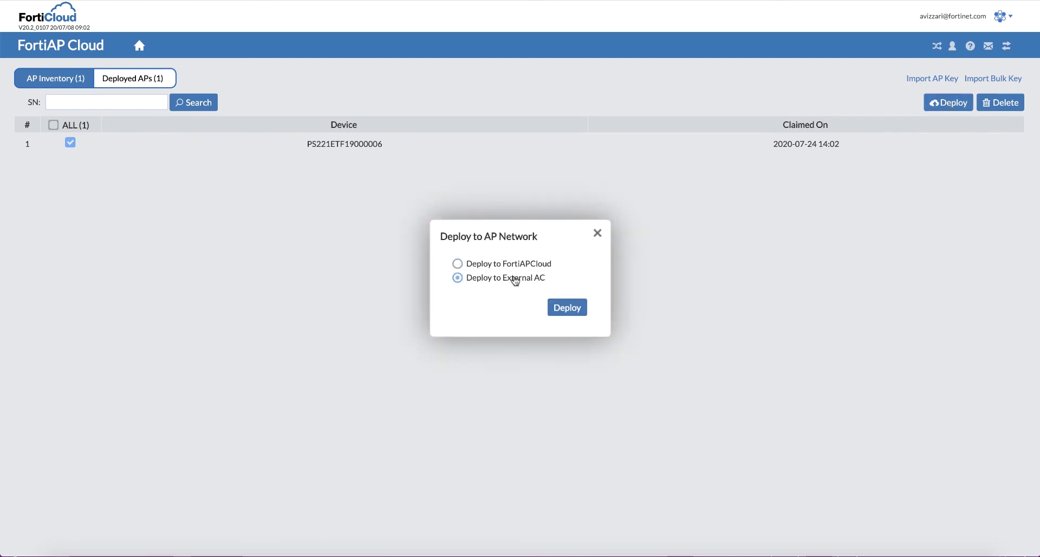
pyautogui.click(575, 313)
pyautogui.click(536, 270)
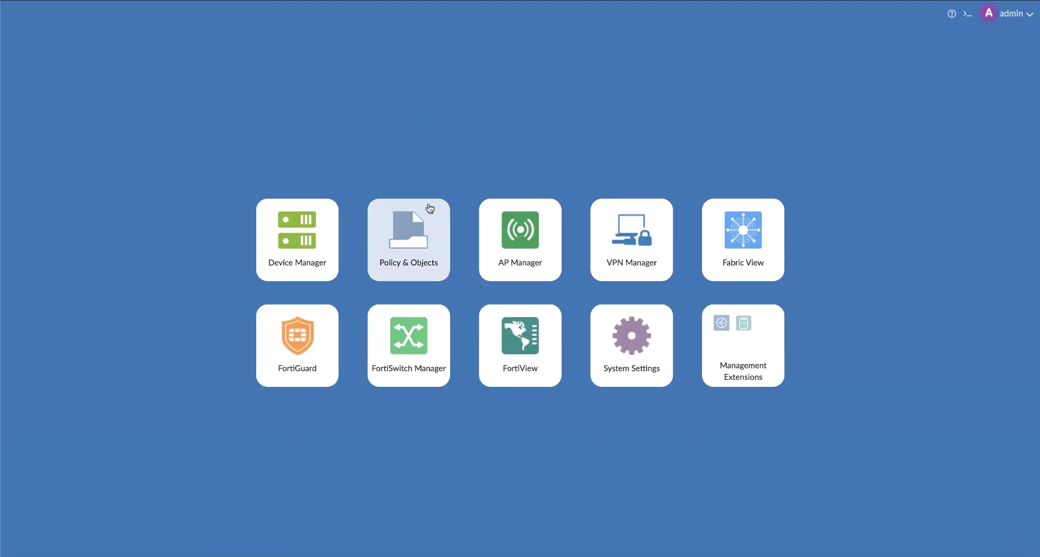
pyautogui.click(499, 230)
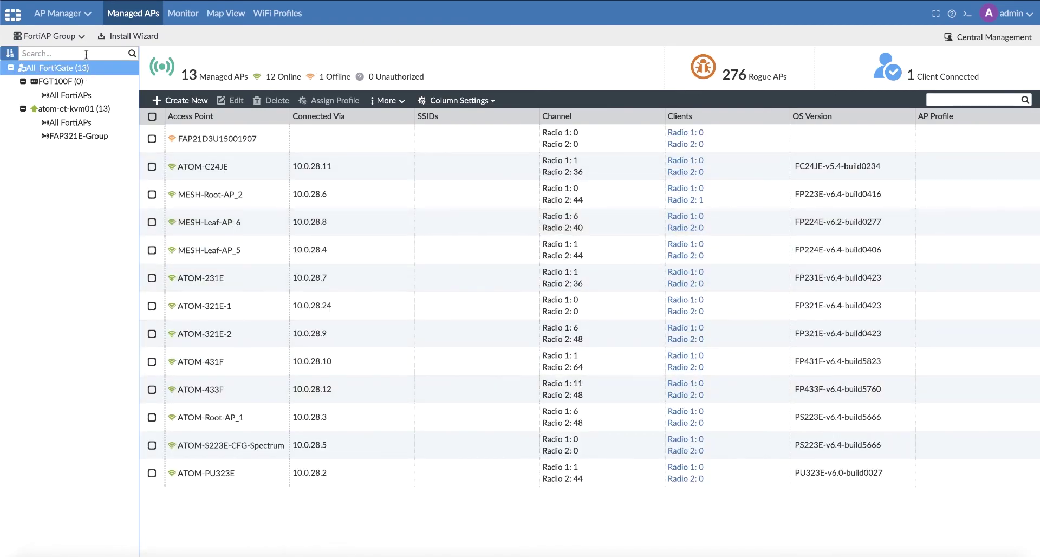
# Browse the FortiAP groups such as FAP321E-Group, then map ATOM-S223E-CFG-Spectrum on Google Maps
pyautogui.click(72, 39)
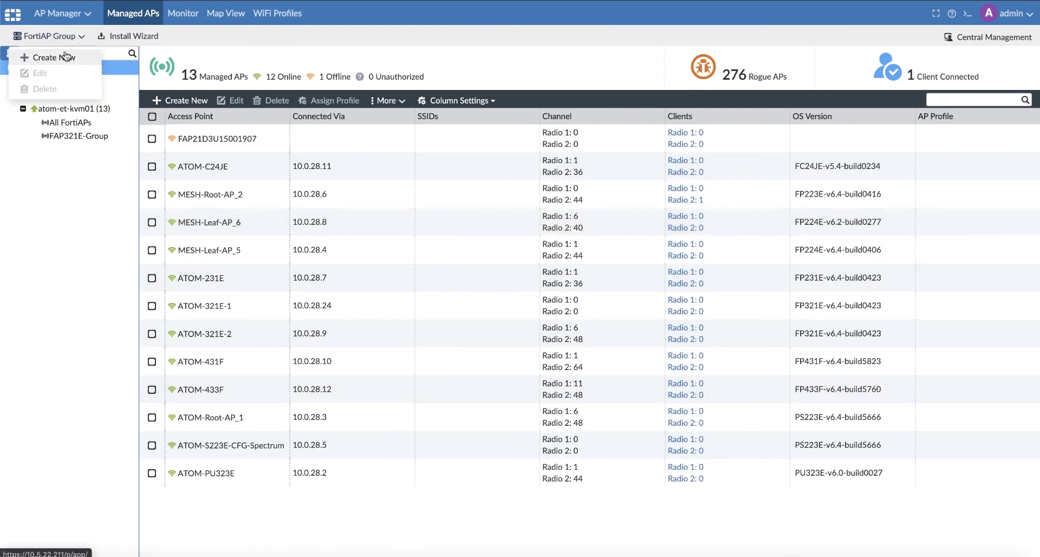
pyautogui.rightClick(66, 135)
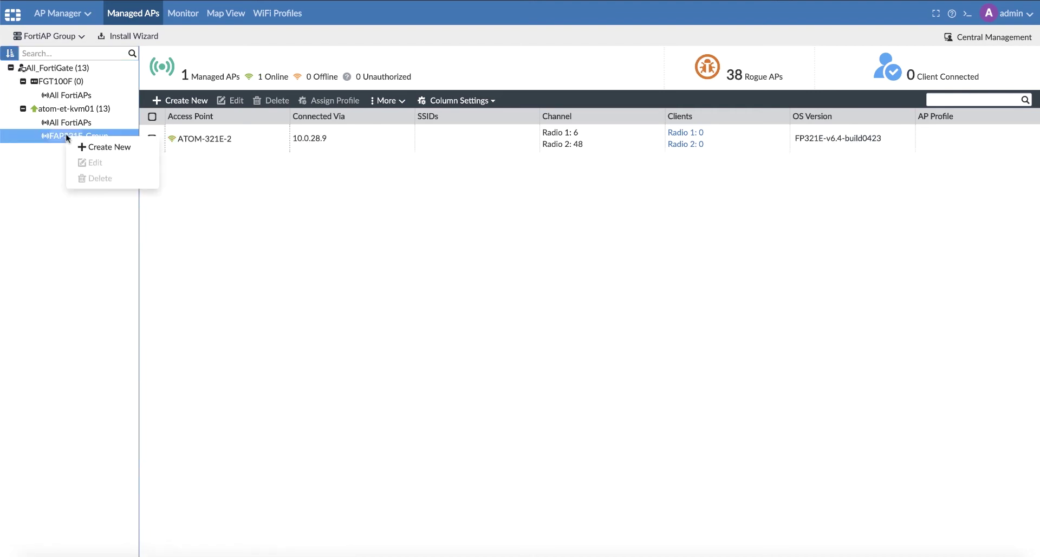
pyautogui.rightClick(198, 139)
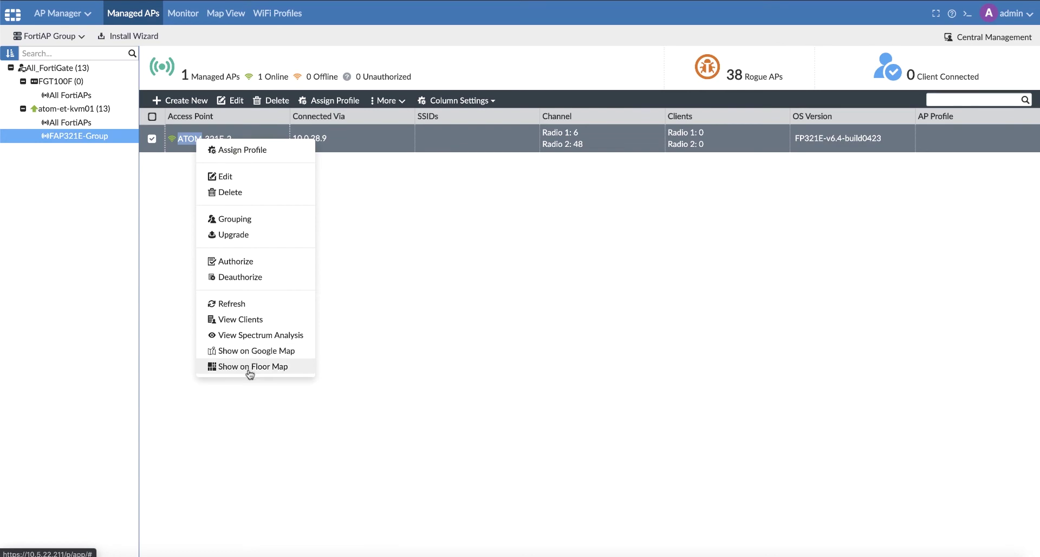
pyautogui.click(59, 67)
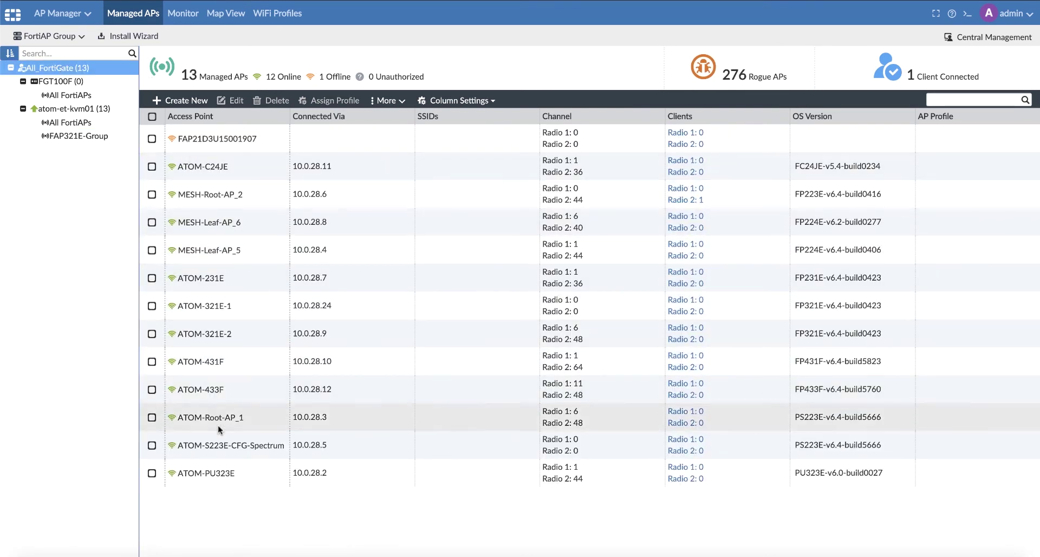
pyautogui.rightClick(217, 444)
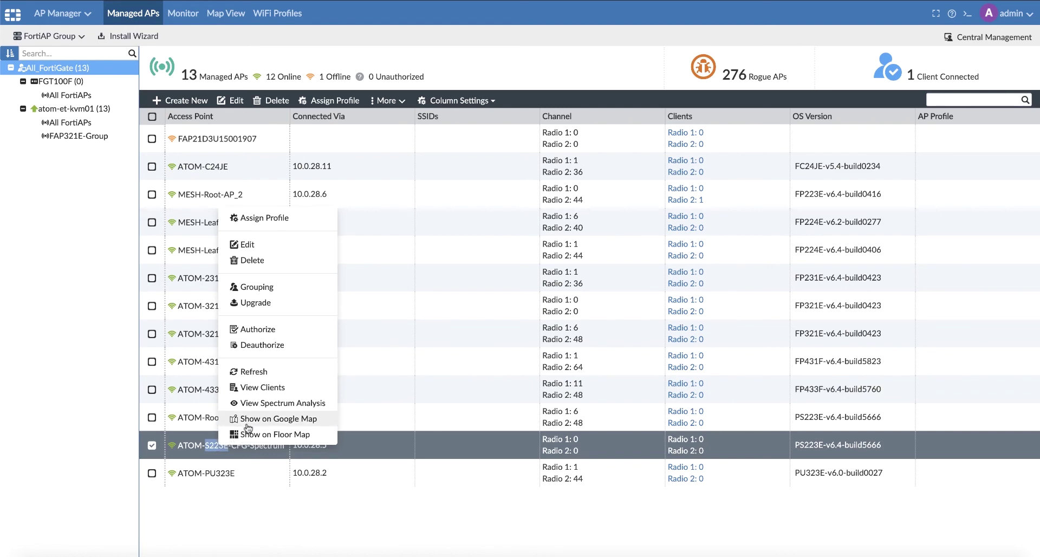
pyautogui.click(248, 421)
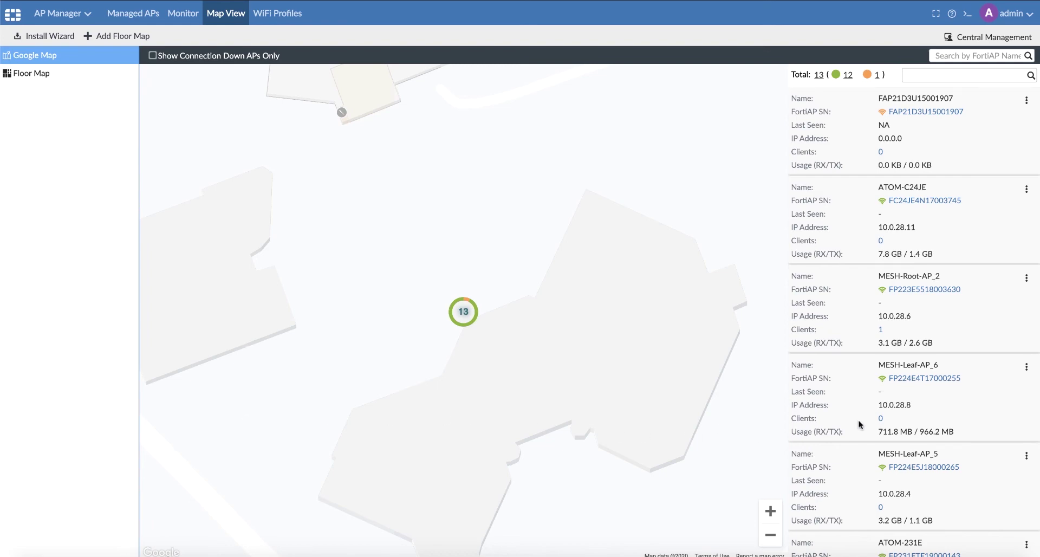
# Locate ATOM-S223E-CFG-Spectrum on the office floor map
pyautogui.scroll(-10, 859, 424)
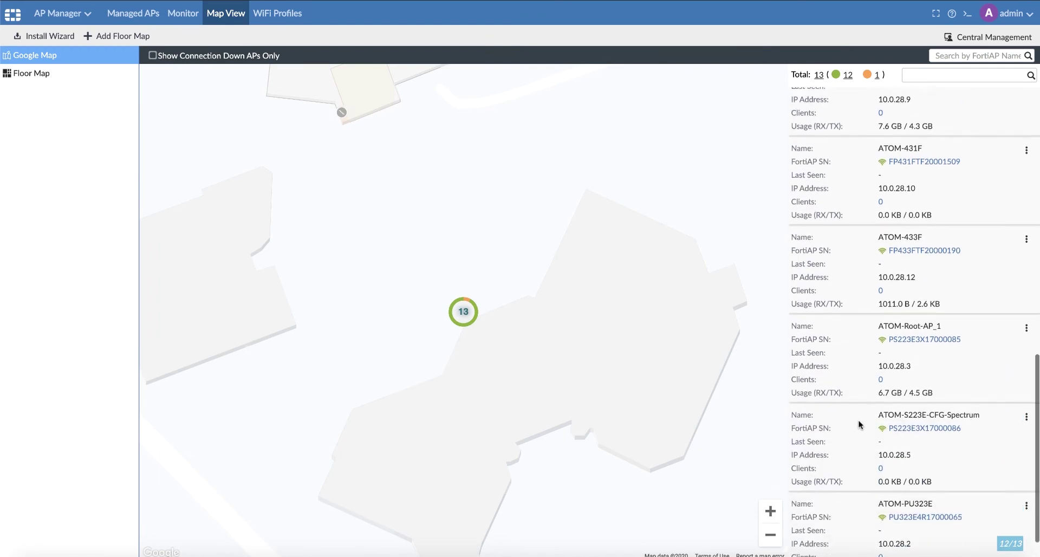
pyautogui.scroll(-1, 859, 424)
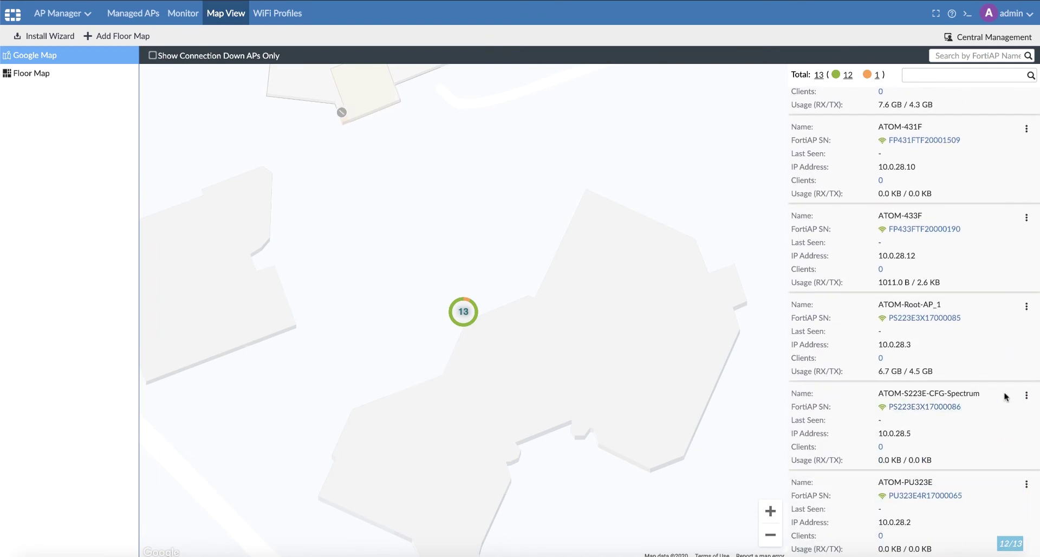
pyautogui.click(1027, 395)
pyautogui.click(975, 411)
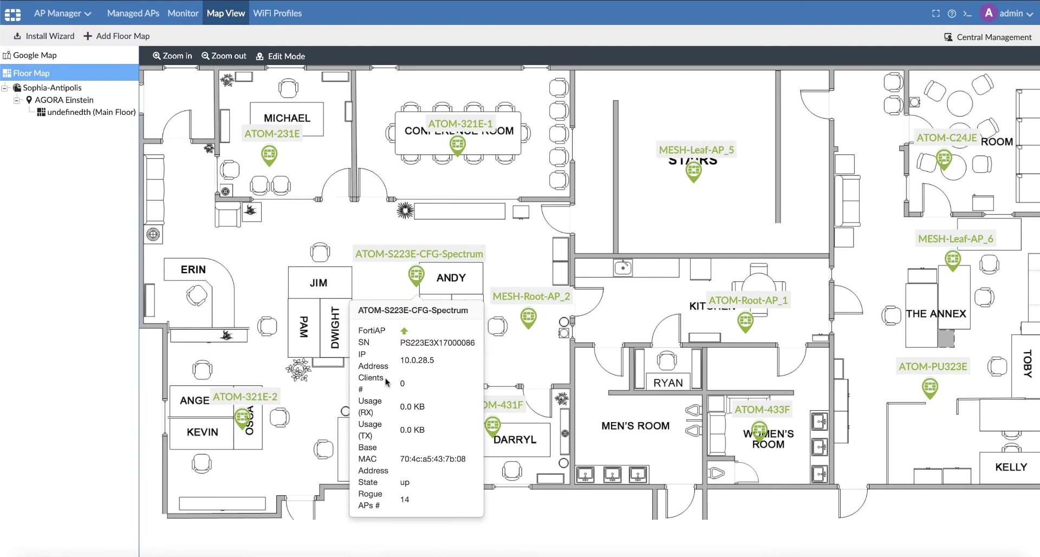
# Run a 2.4 GHz spectrum analysis on the AP from the floor plan, then stop it
pyautogui.rightClick(419, 281)
pyautogui.click(442, 287)
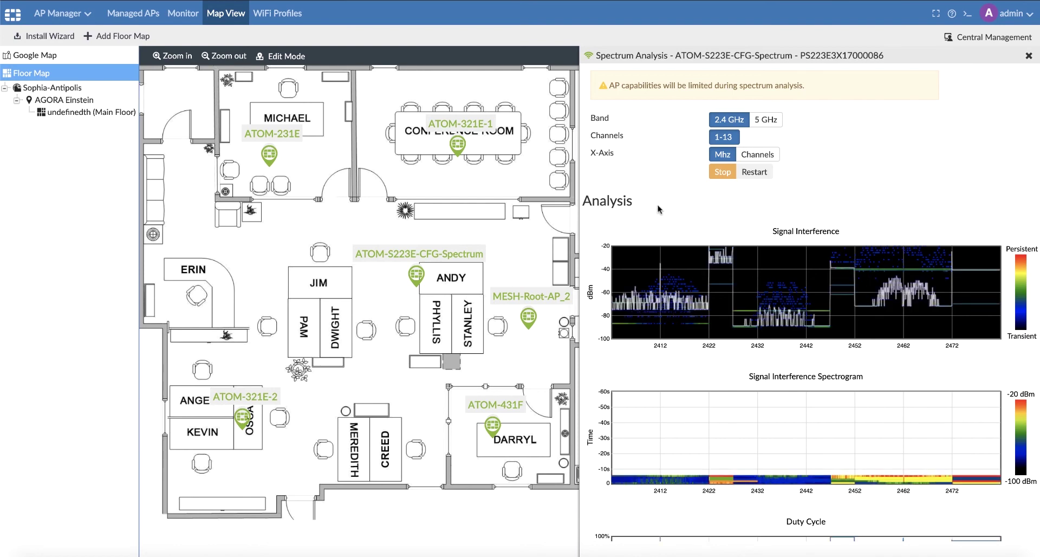
pyautogui.click(721, 174)
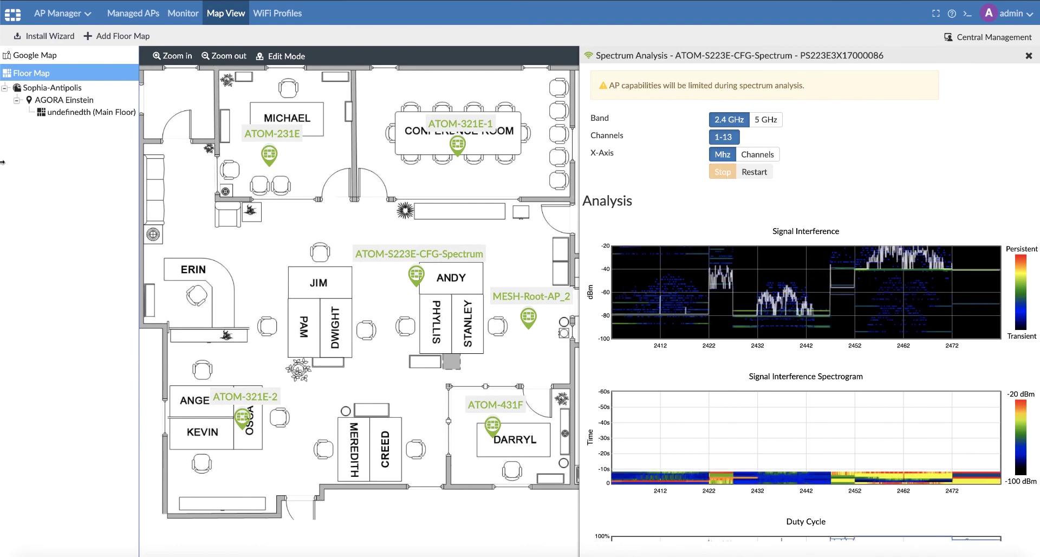
# Browse the SSID, WIDS, Bluetooth, QoS and Bonjour profile lists under WiFi Profiles
pyautogui.click(276, 14)
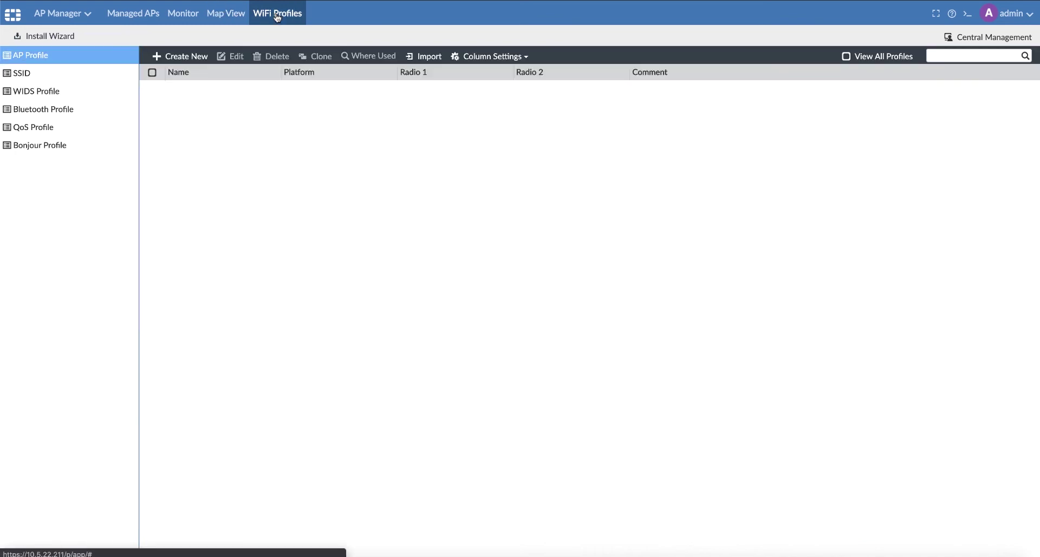
pyautogui.click(63, 80)
pyautogui.click(60, 90)
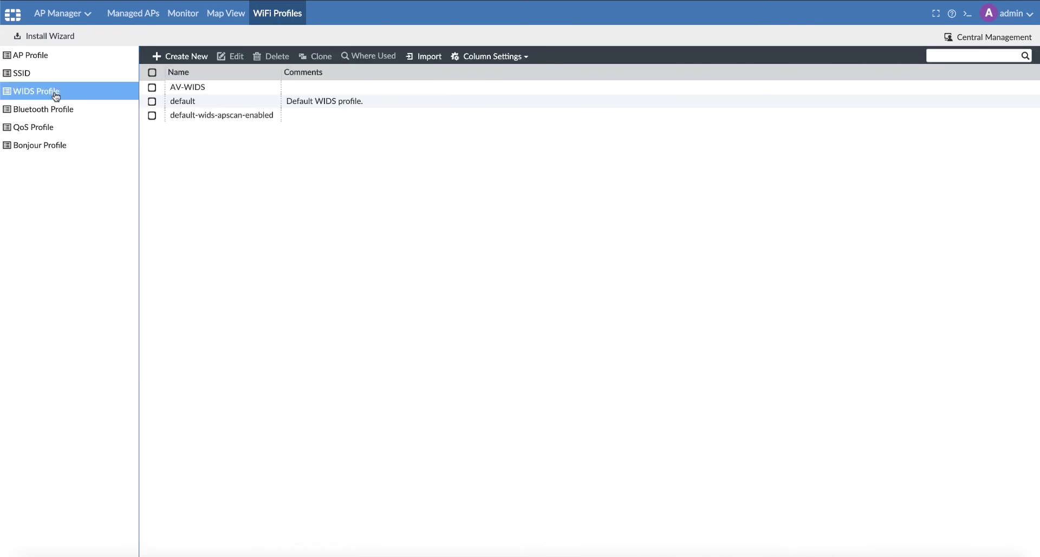
pyautogui.click(57, 111)
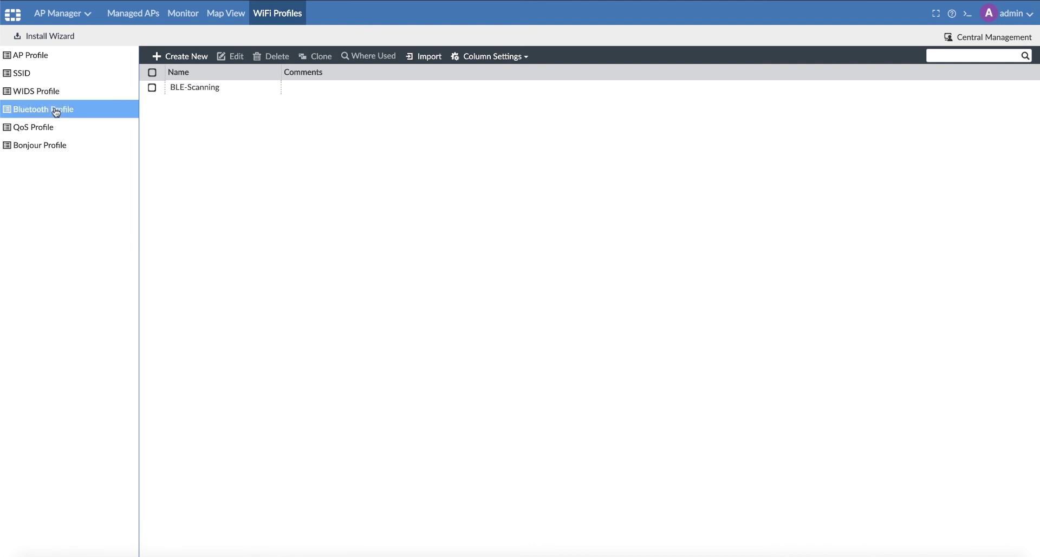
pyautogui.click(56, 129)
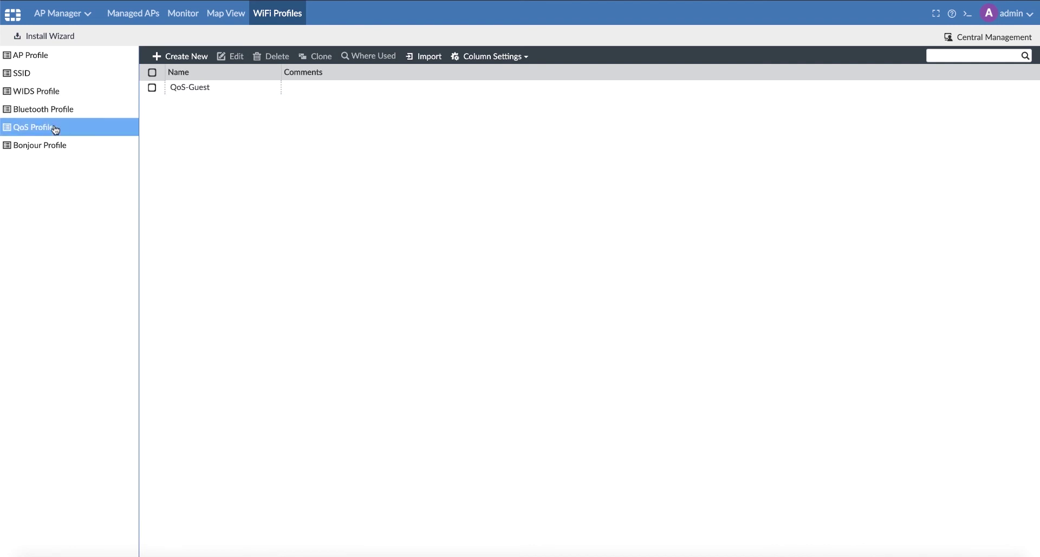
pyautogui.click(51, 148)
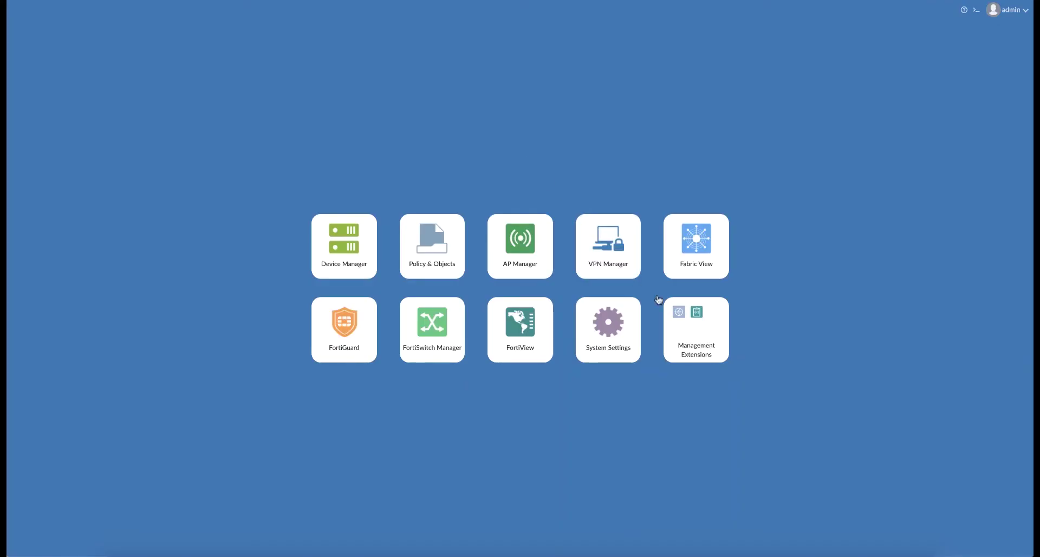
pyautogui.click(691, 317)
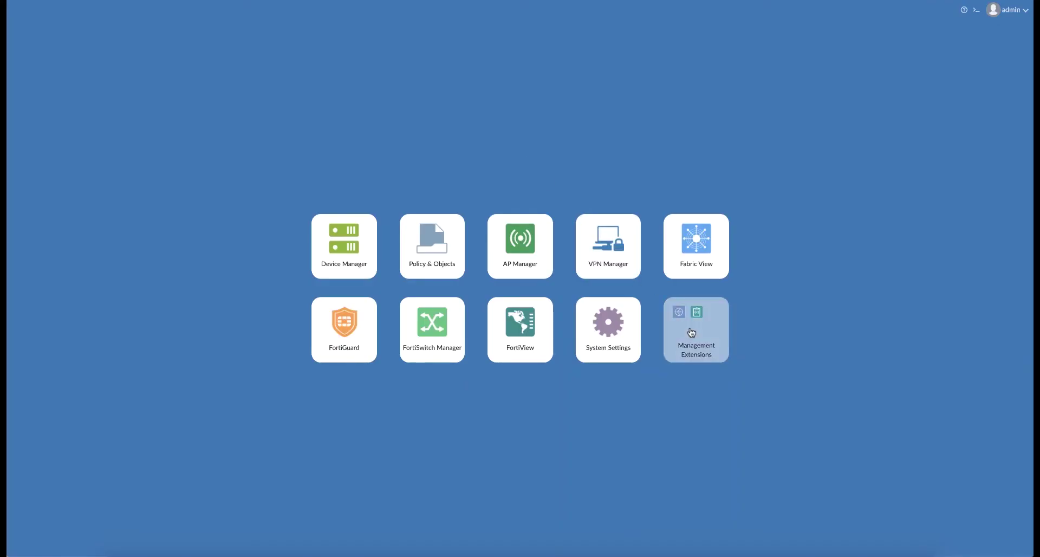
# Review the Wireless Manager Network Summary widgets, then open the BRL-S421E AP monitor page
pyautogui.click(415, 290)
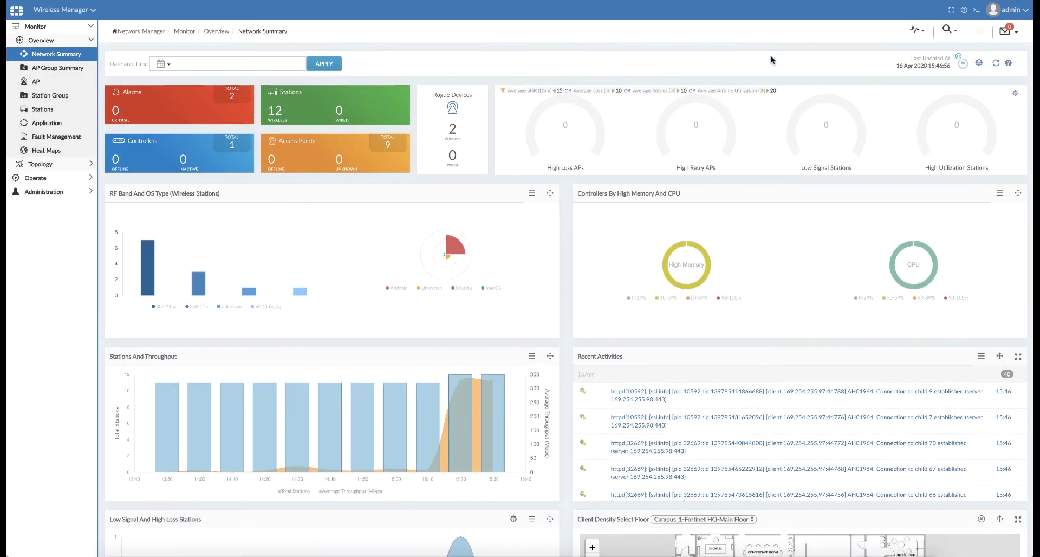
pyautogui.moveTo(149, 278)
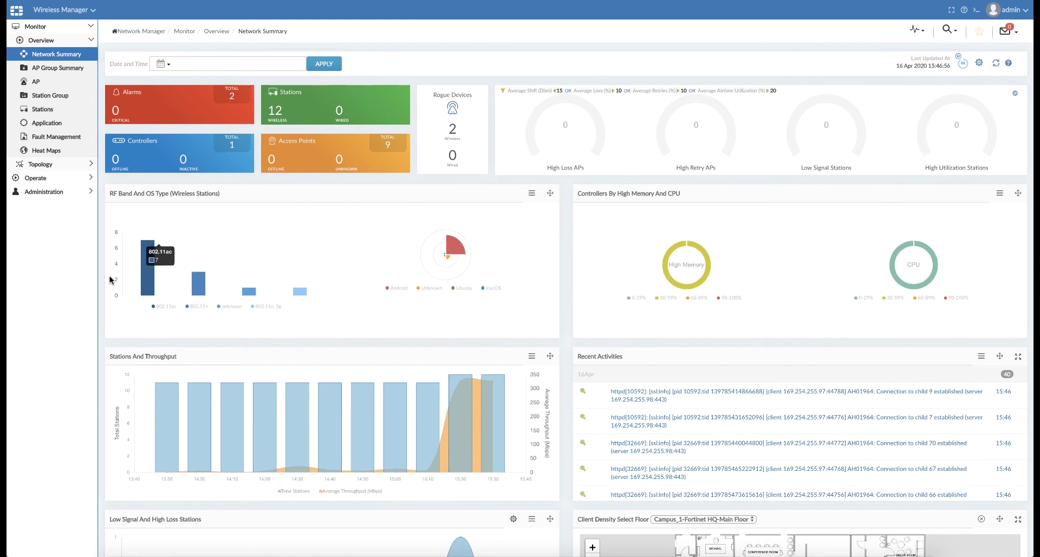
pyautogui.moveTo(484, 378)
pyautogui.moveTo(682, 288)
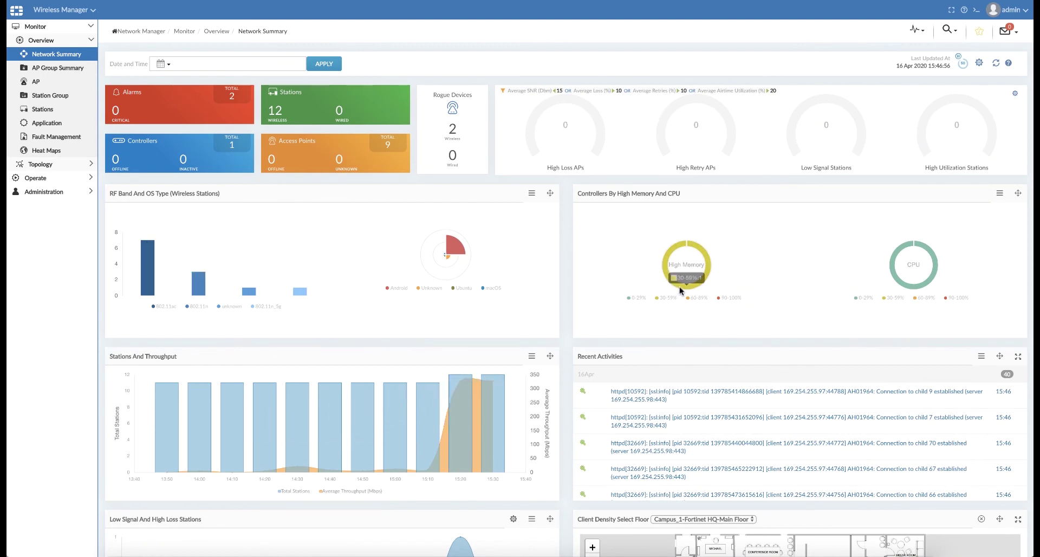
pyautogui.scroll(-2, 493, 356)
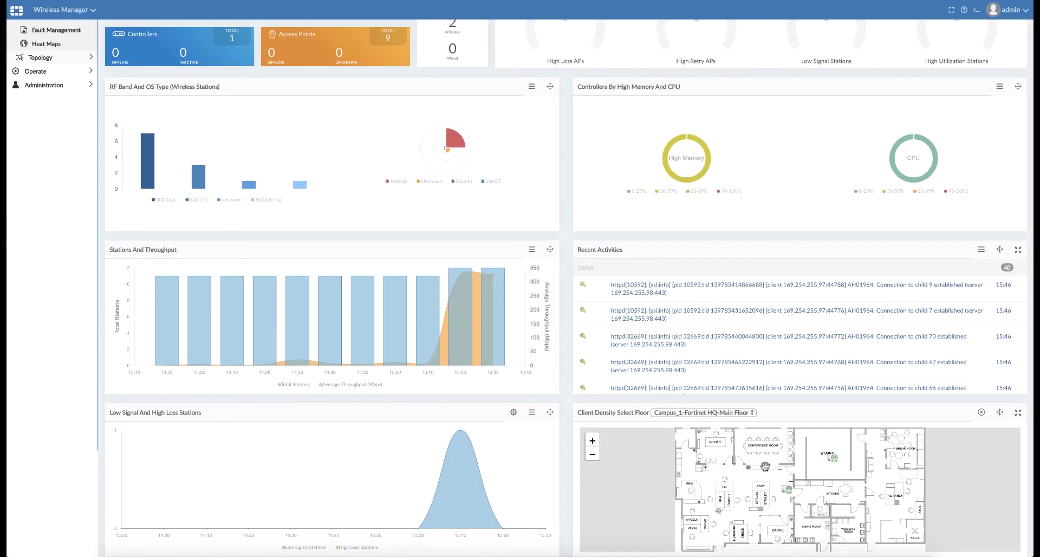
pyautogui.scroll(2, 61, 202)
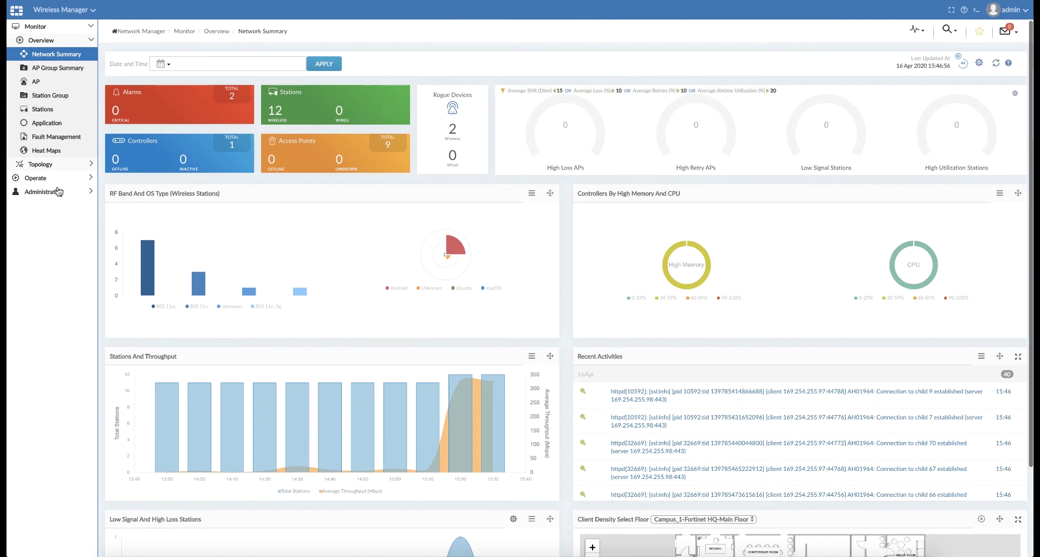
pyautogui.click(57, 82)
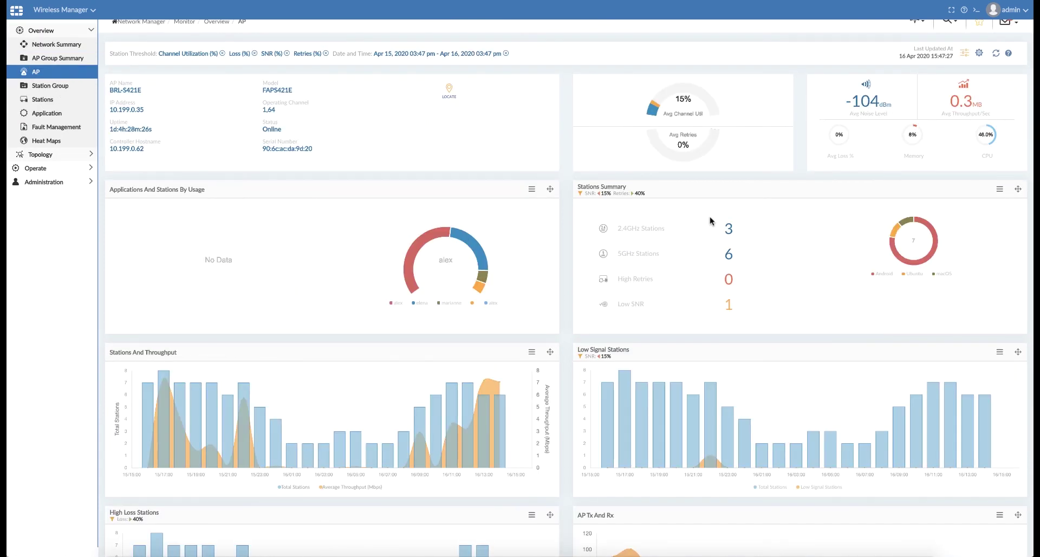
# Filter the Stations monitor to the last 24 hours (Apr 15–16 2020) and review its charts
pyautogui.moveTo(472, 242)
pyautogui.click(62, 102)
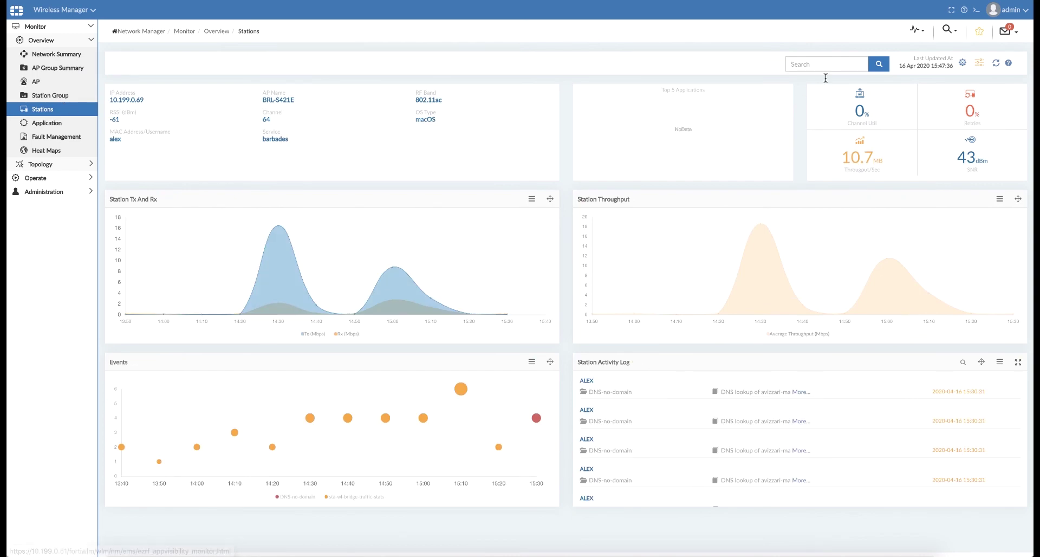
pyautogui.click(981, 63)
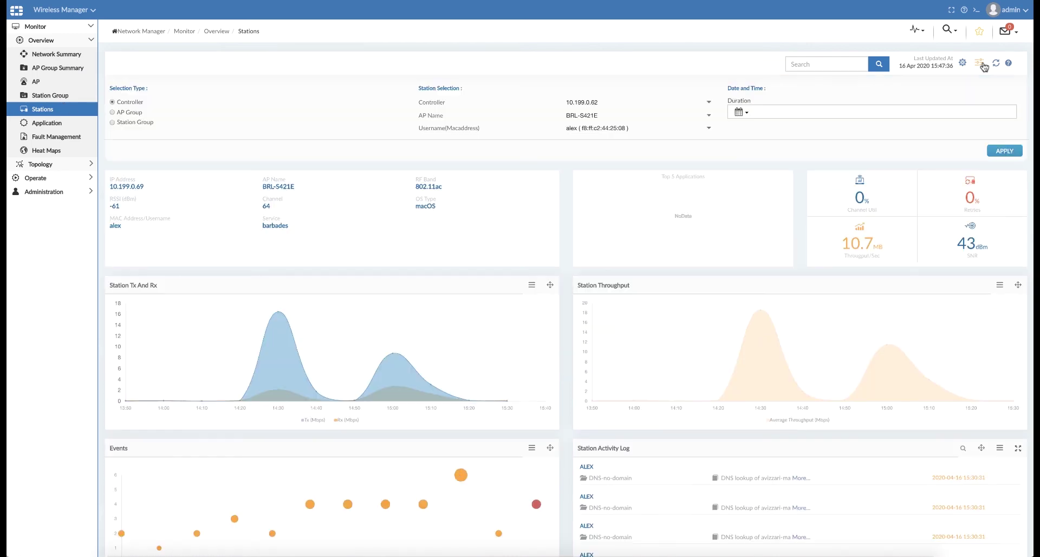
pyautogui.click(792, 118)
pyautogui.click(751, 177)
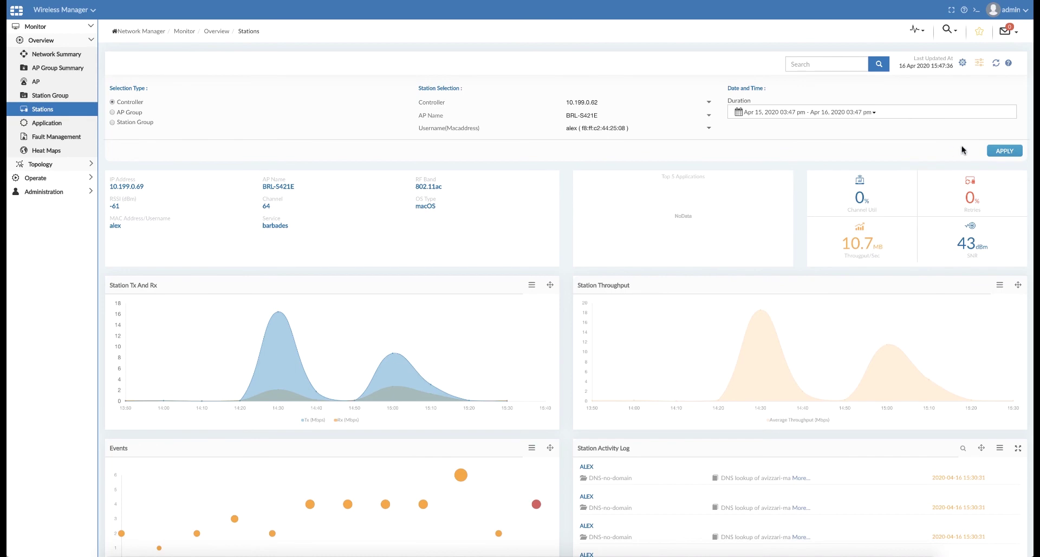
pyautogui.click(1017, 152)
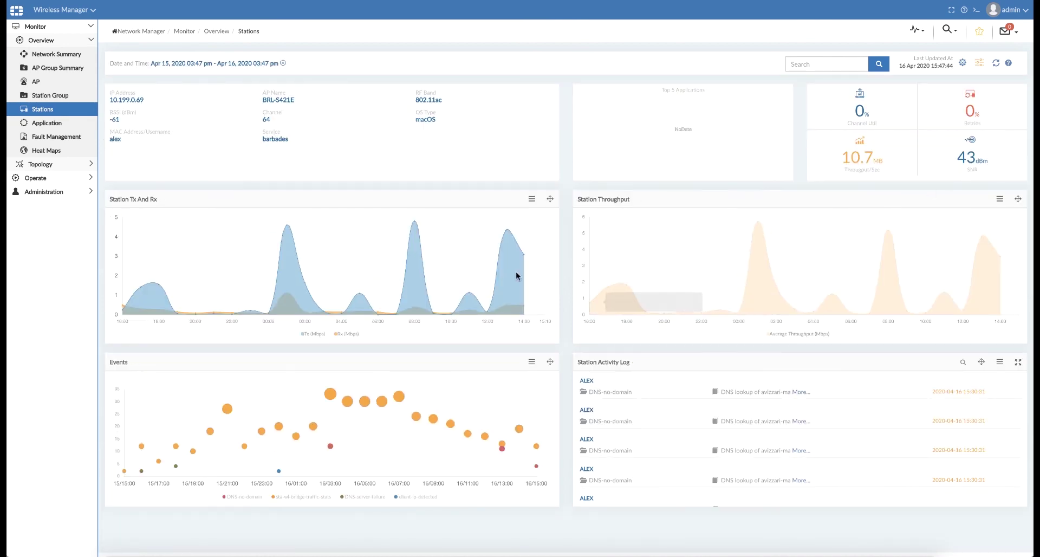
pyautogui.moveTo(403, 399)
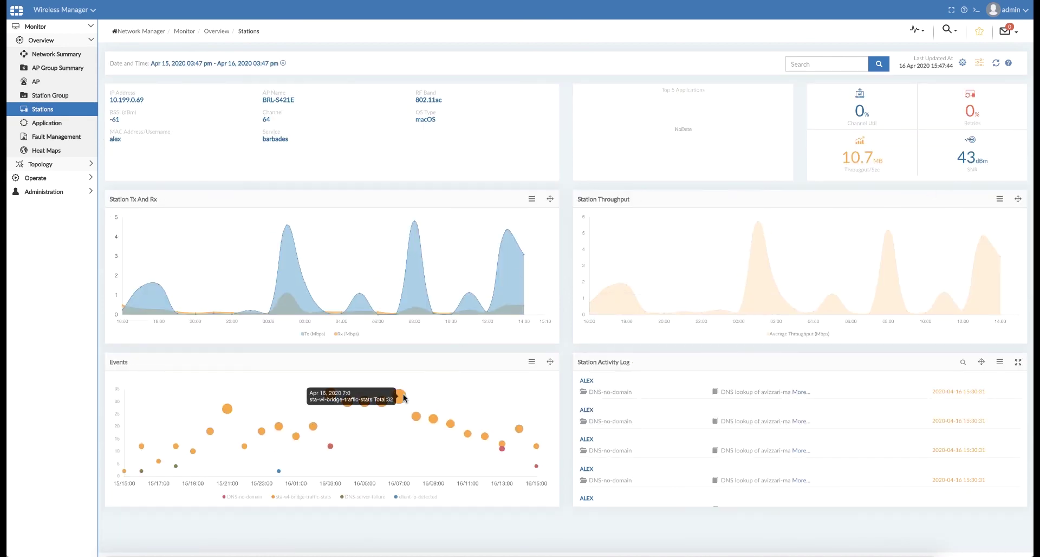
pyautogui.moveTo(331, 447)
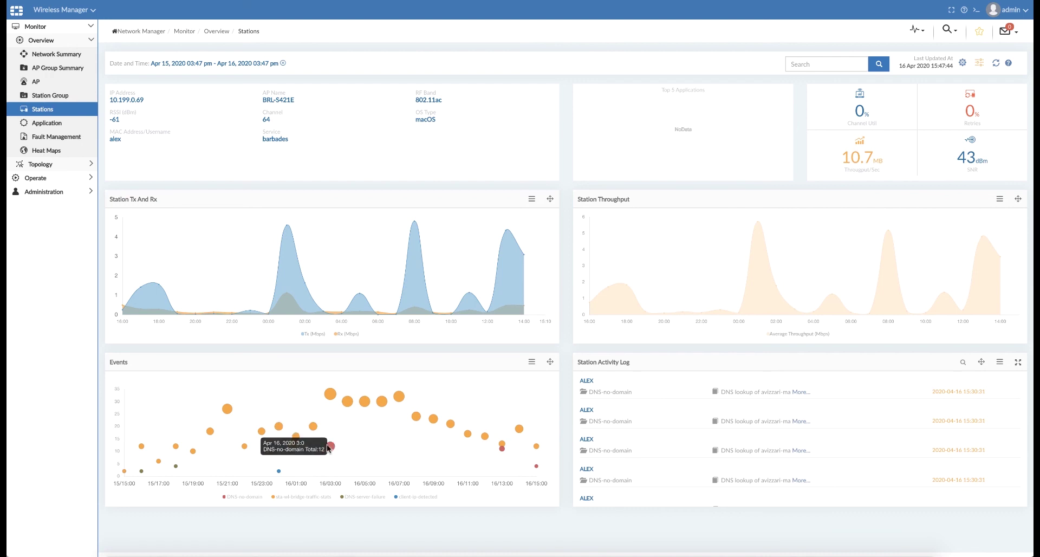
pyautogui.moveTo(280, 472)
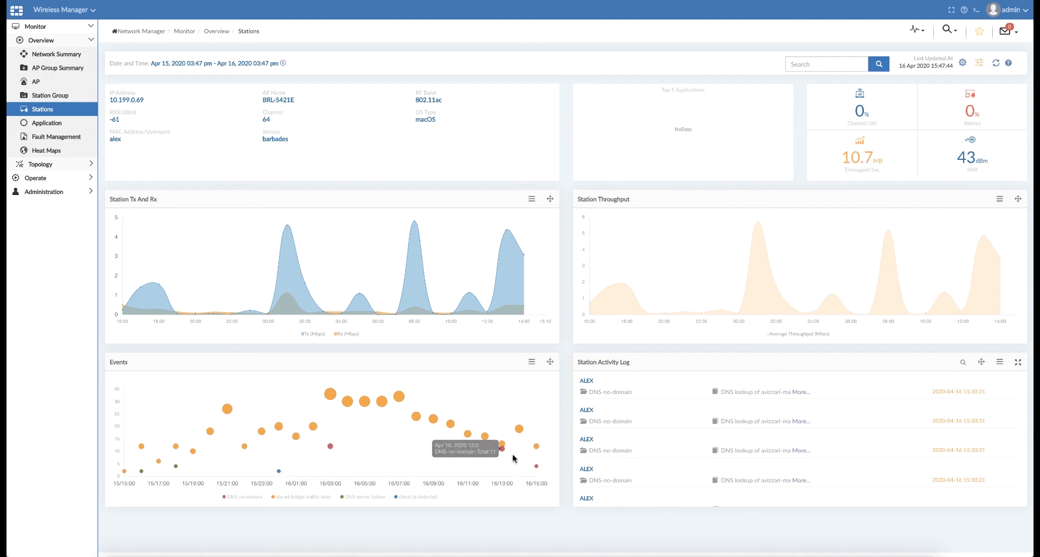
pyautogui.moveTo(536, 466)
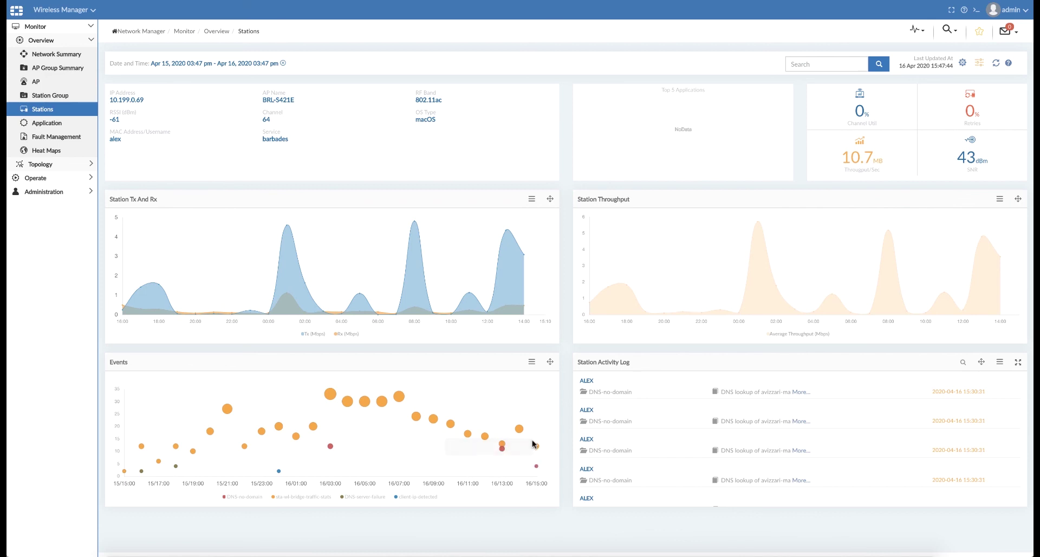
# Check one device's application list on Application Monitoring, then go to Heat Maps
pyautogui.click(63, 125)
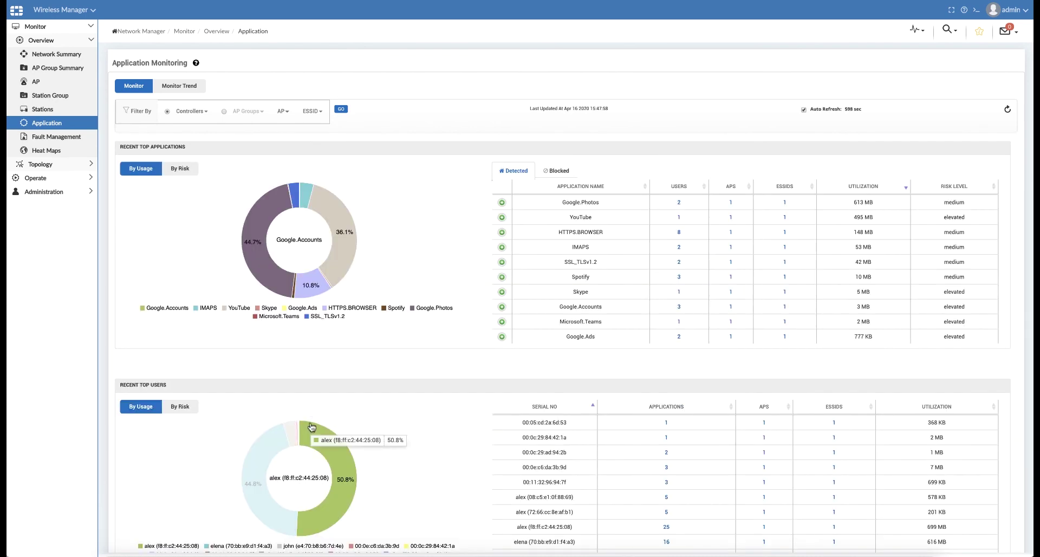
pyautogui.moveTo(323, 430)
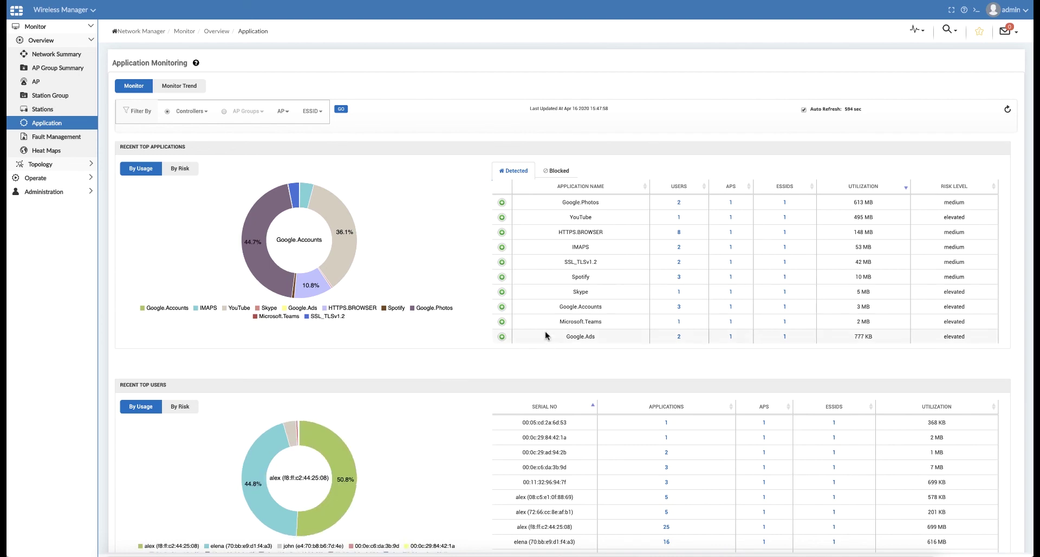
pyautogui.click(667, 453)
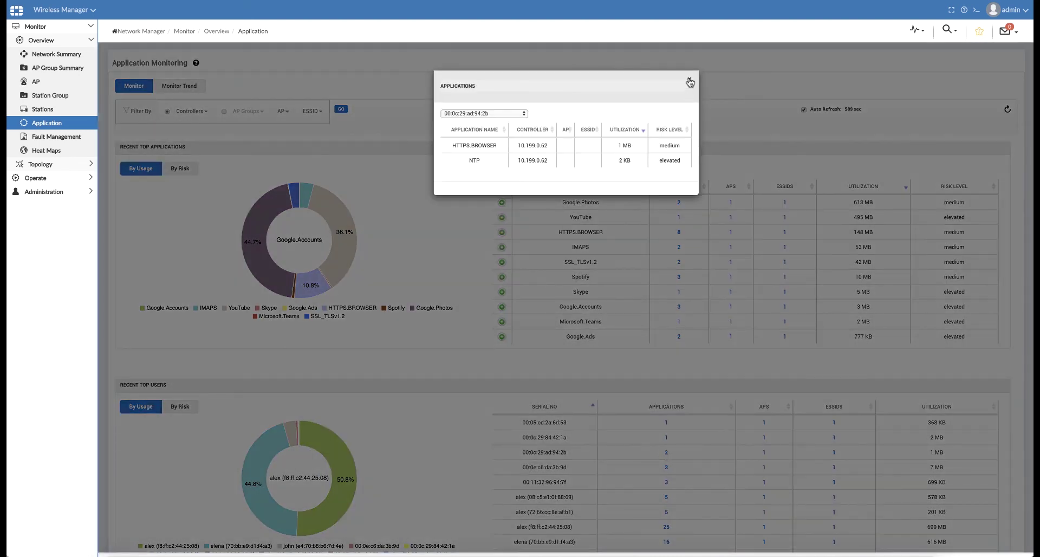
pyautogui.click(688, 73)
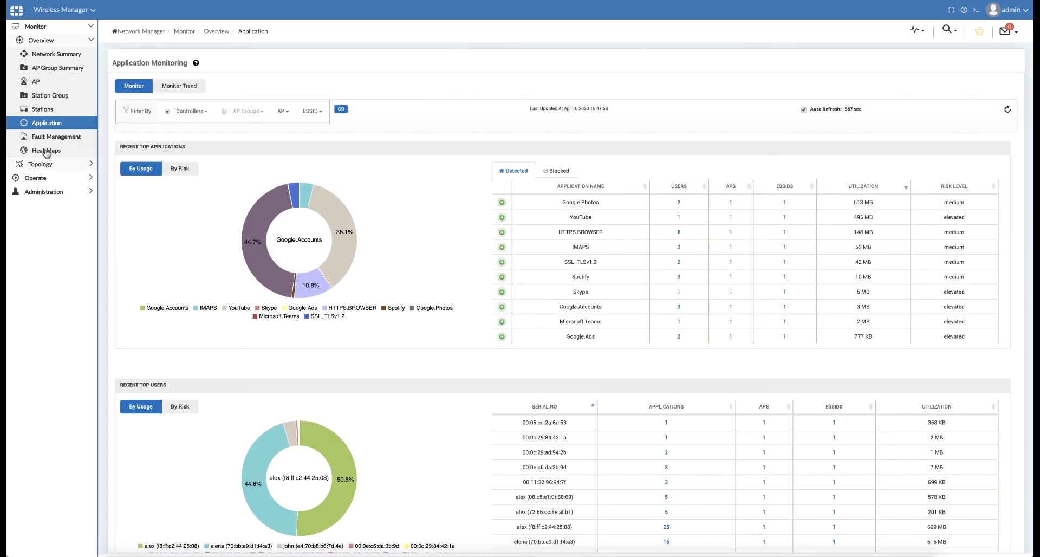
pyautogui.click(47, 152)
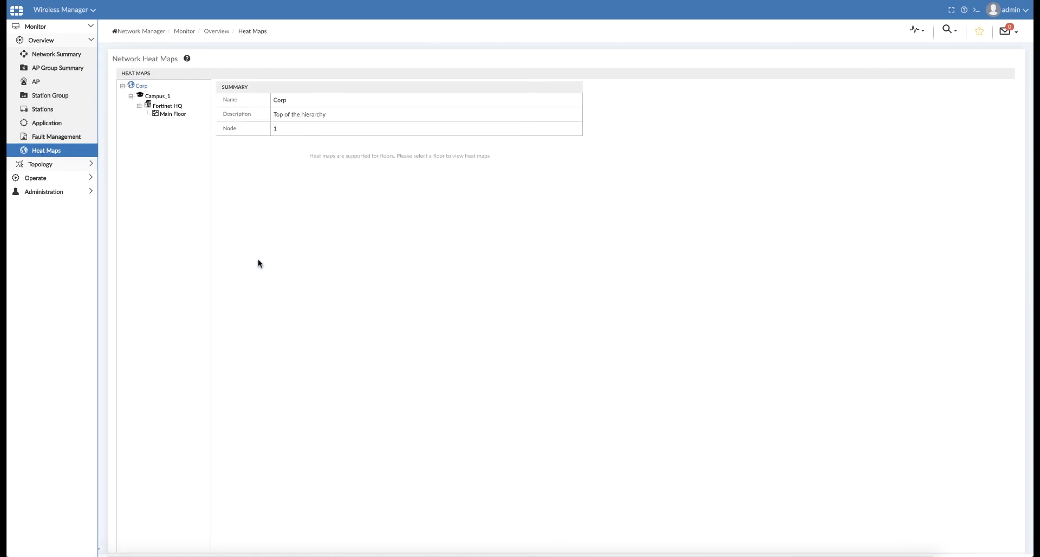
# Load the Main Floor heat map and cycle its type through Number of Stations, Channel Utilization, then Loss
pyautogui.click(178, 115)
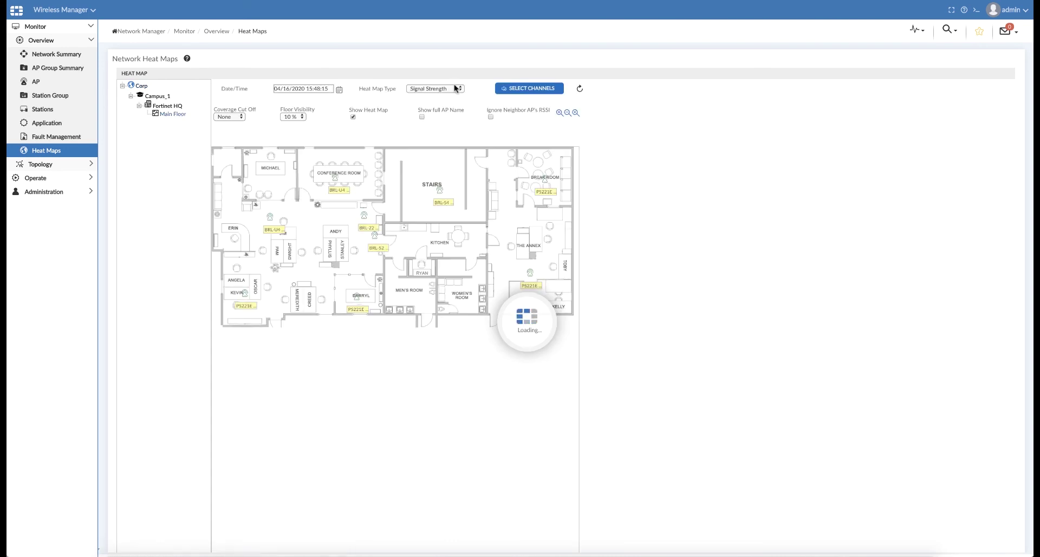
pyautogui.click(455, 87)
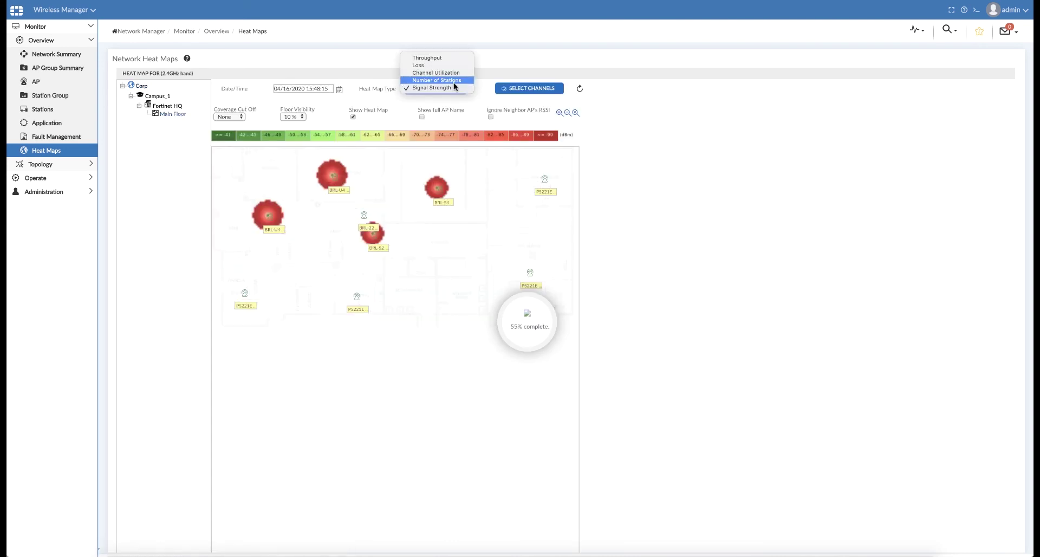
pyautogui.click(453, 81)
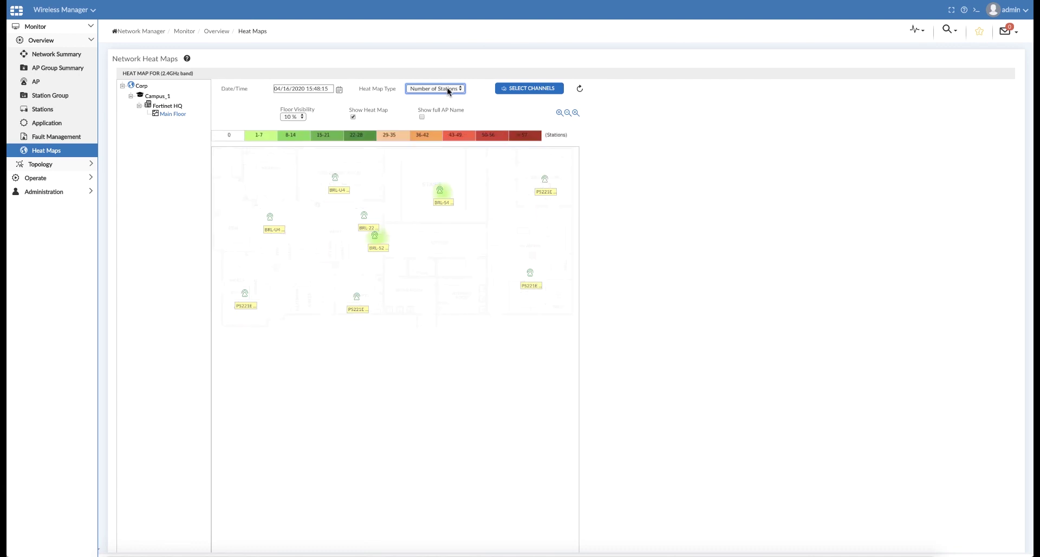
pyautogui.click(447, 86)
pyautogui.click(448, 78)
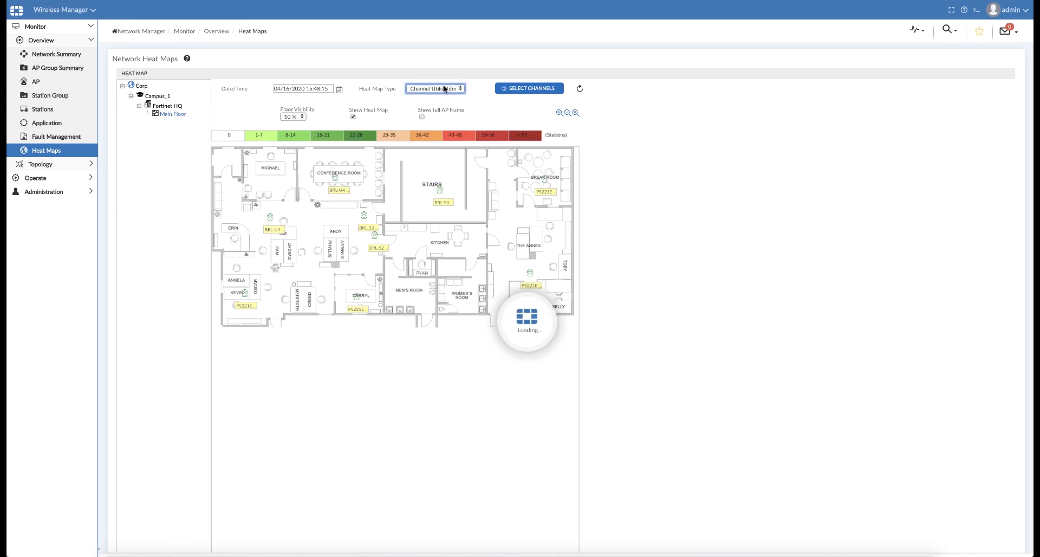
pyautogui.click(443, 90)
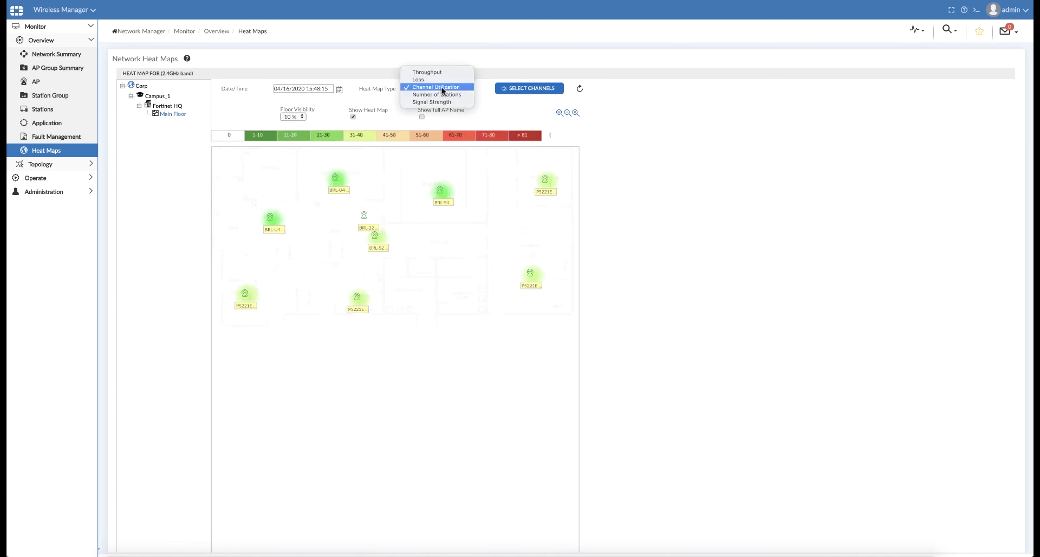
pyautogui.click(441, 83)
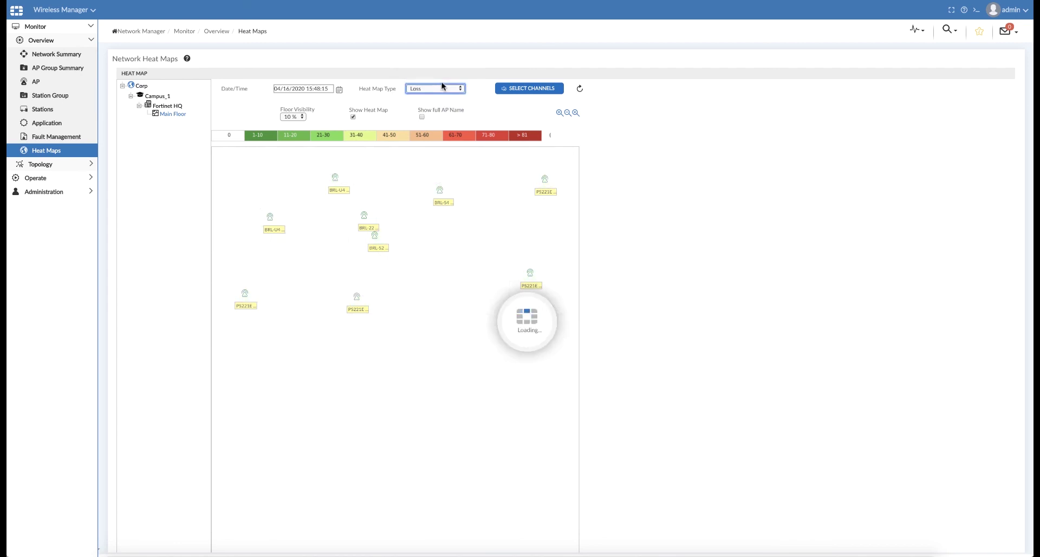